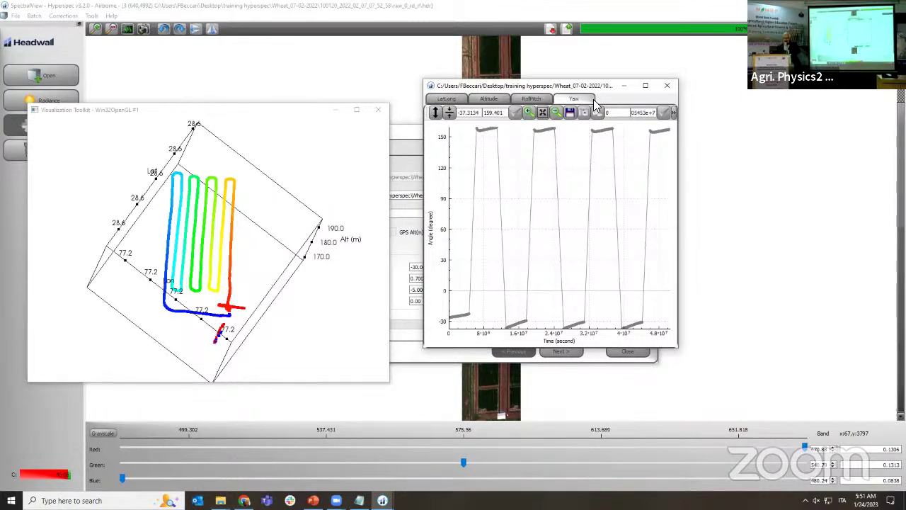
View the roll and pitch plot of the GPS/IMU data, and close the plot and 3D flight path windows.
click(533, 99)
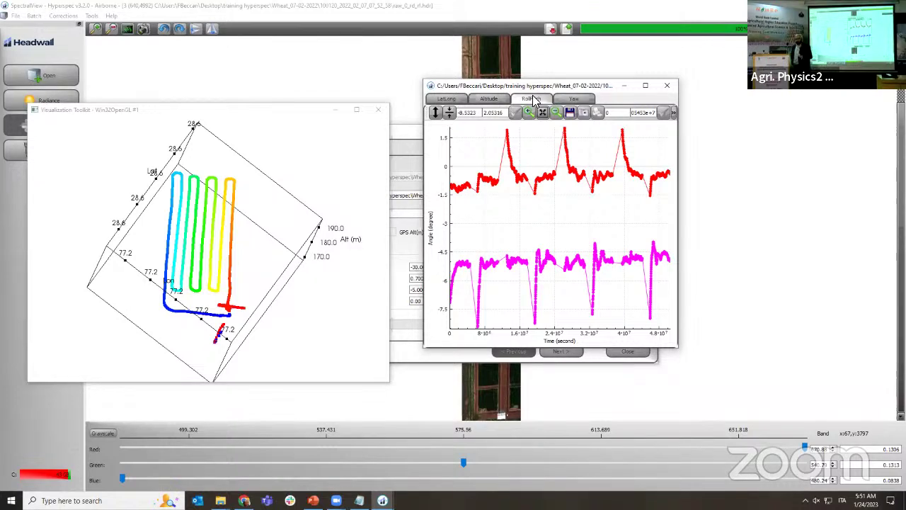
click(666, 88)
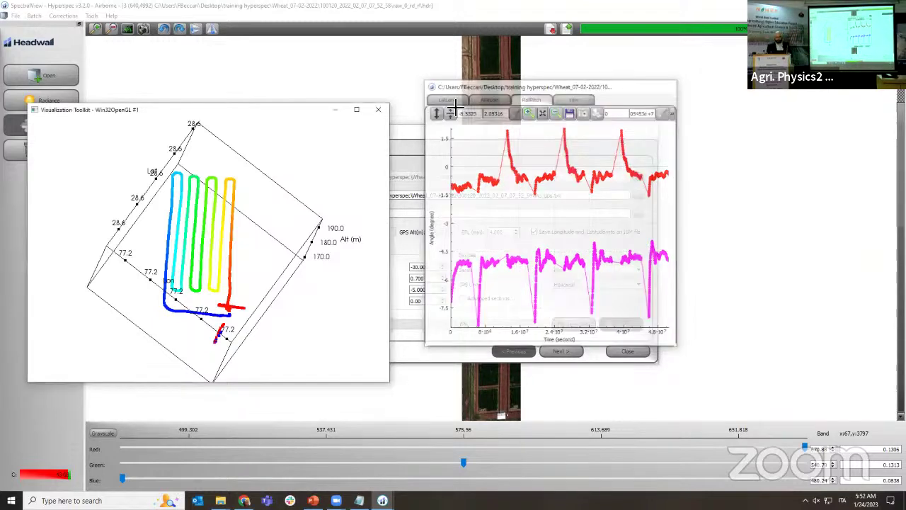
click(379, 109)
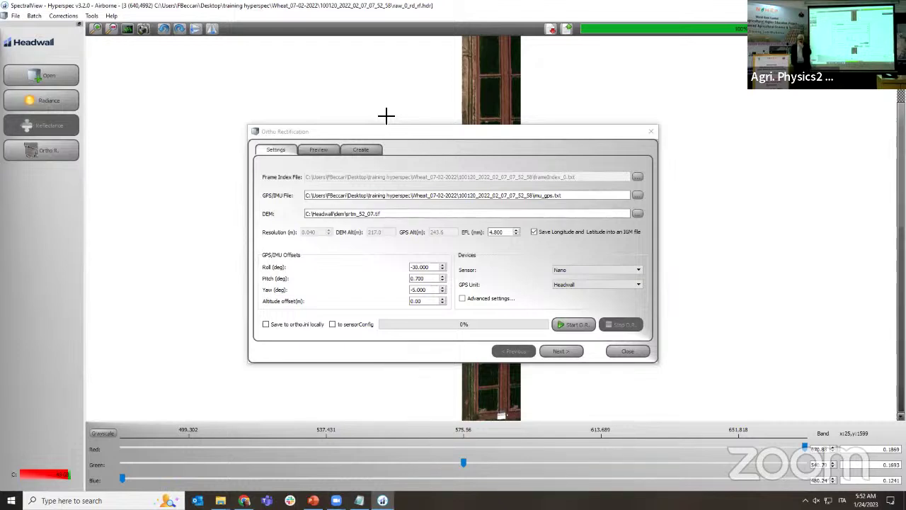
Show the advanced ortho rectification settings and set the roll offset to 0.2 deg, following raw_0_rd_rf_igm.hdr in Notepad.
click(464, 299)
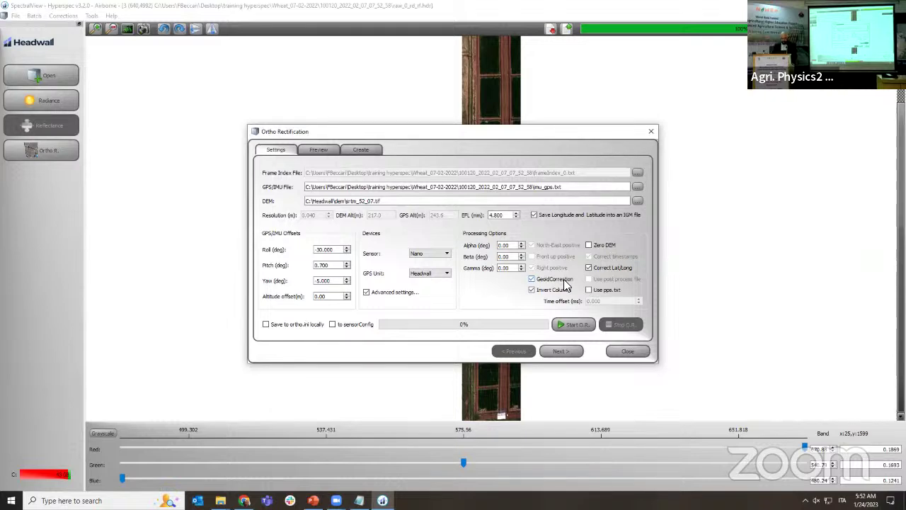
key(alt+Tab)
key(alt+Tab)
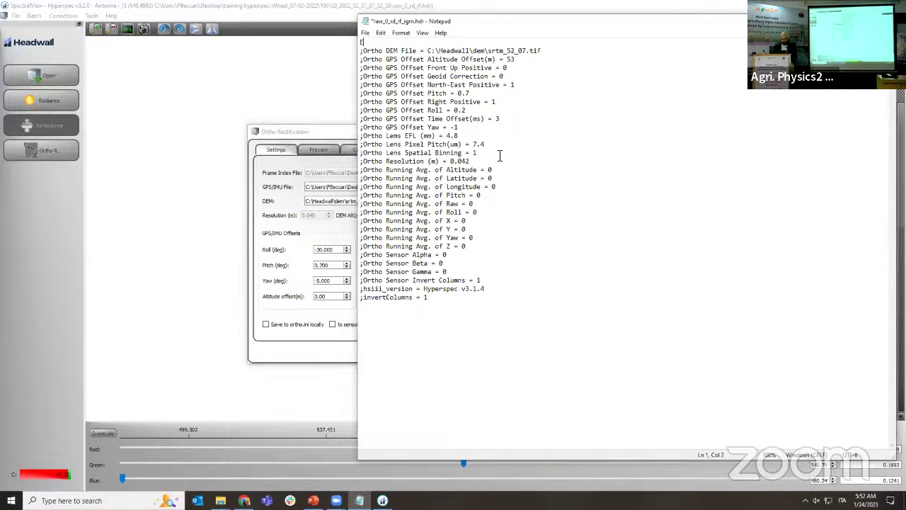
click(306, 130)
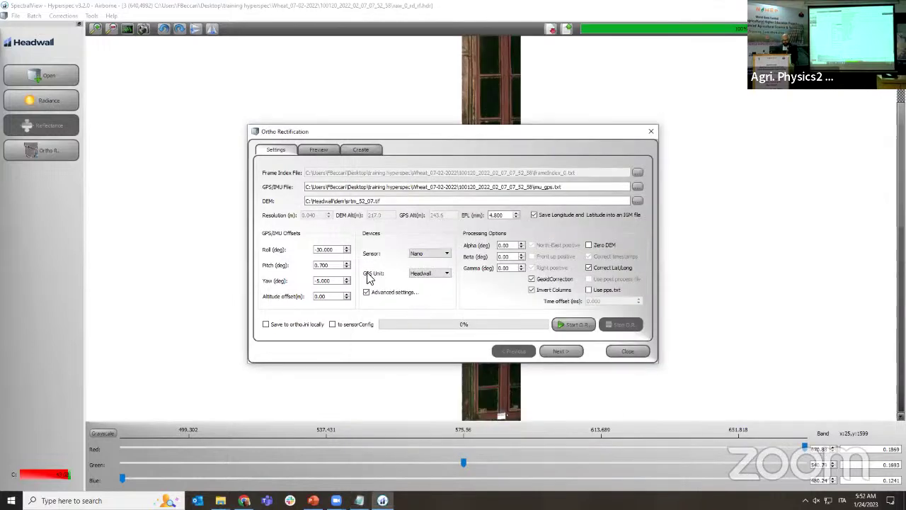
key(alt+Tab)
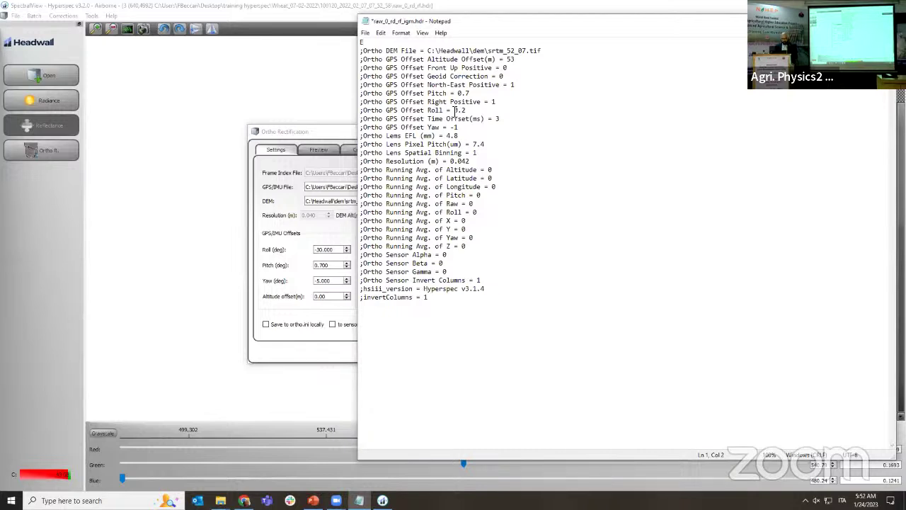
key(alt+Tab)
text(0.2)
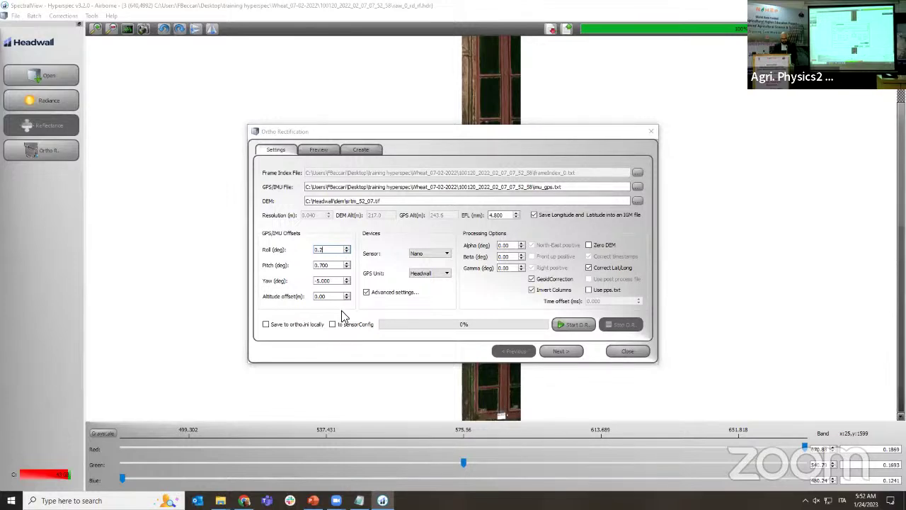
Set the yaw offset to -1 deg, following the header file in Notepad.
key(alt+Tab)
key(alt+Tab)
double_click(320, 281)
text(-1)
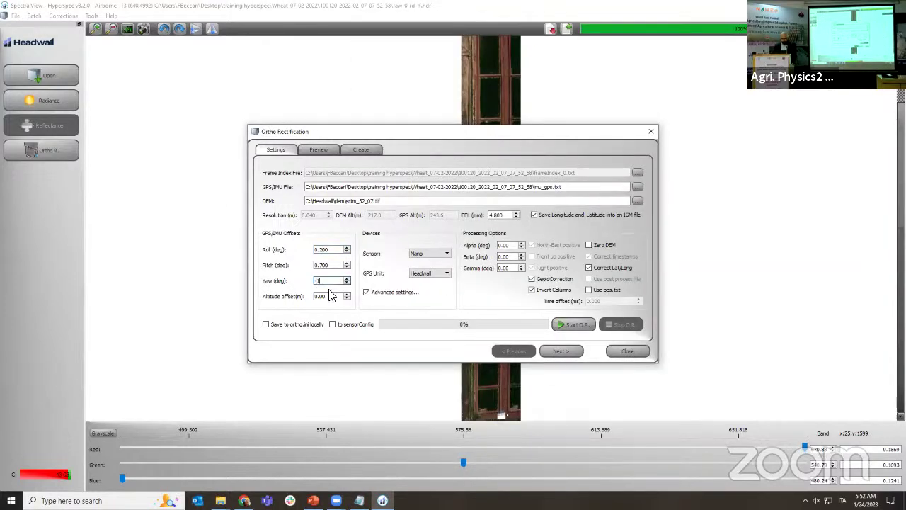
Look up the altitude offset in the Notepad header file and set it to 53 m in the ortho rectification settings.
key(alt+Tab)
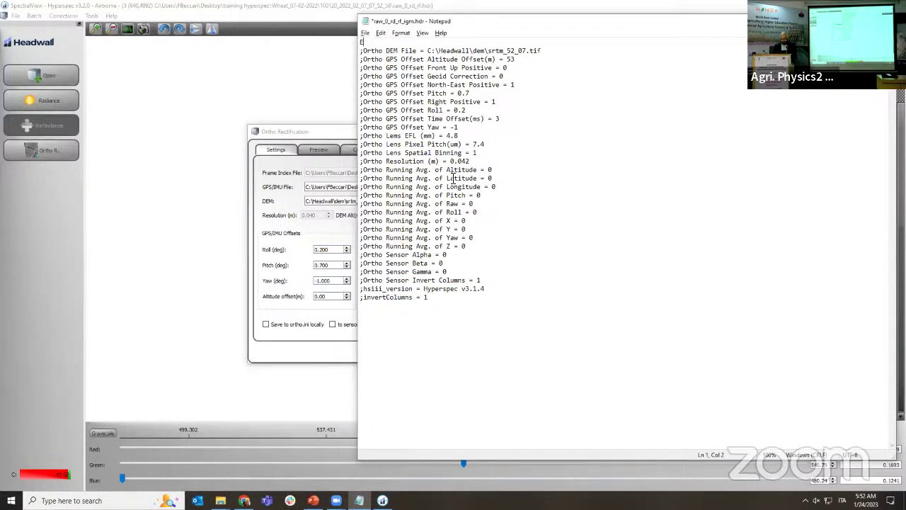
key(alt+Tab)
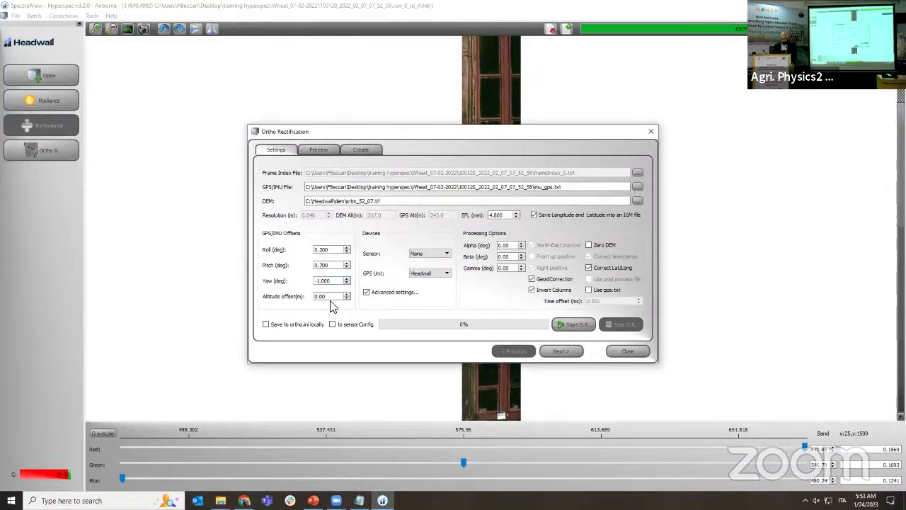
click(324, 296)
key(alt+Tab)
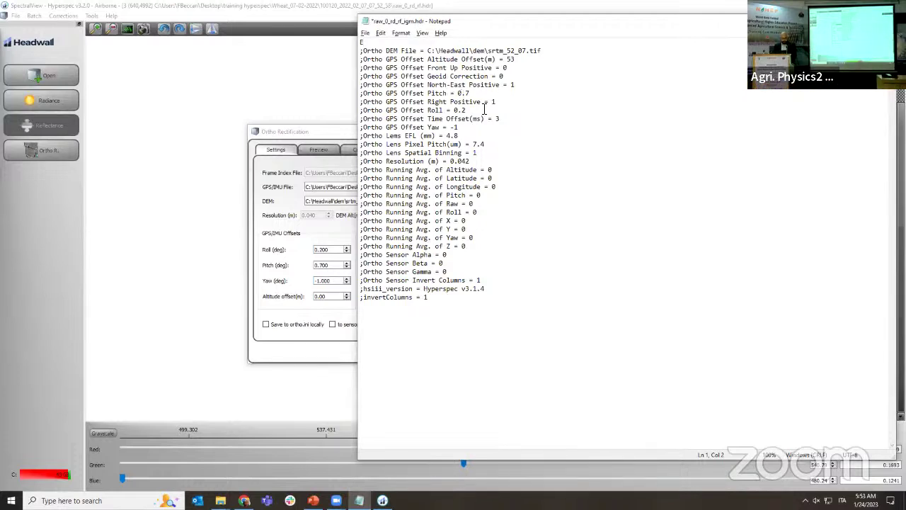
click(294, 327)
double_click(316, 296)
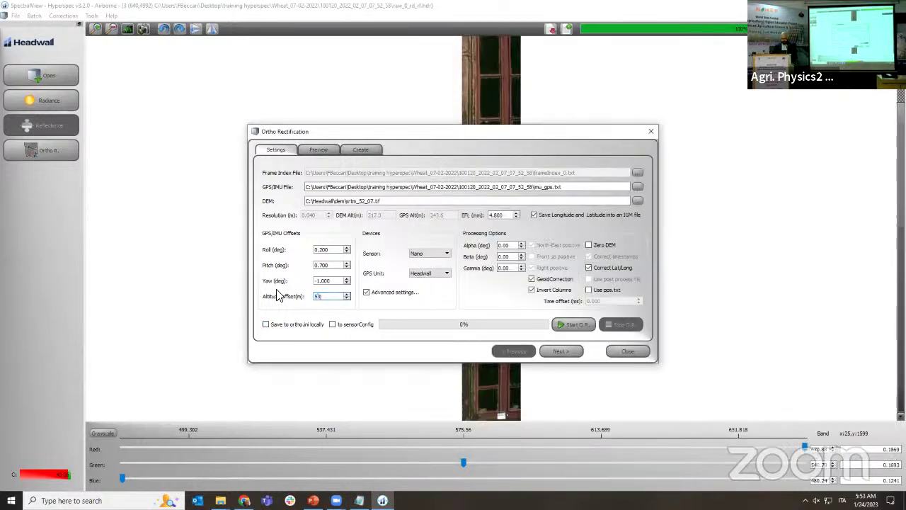
text(53)
Close raw_0_rd_rf_igm.hdr in Notepad without saving the changes.
key(alt+Tab)
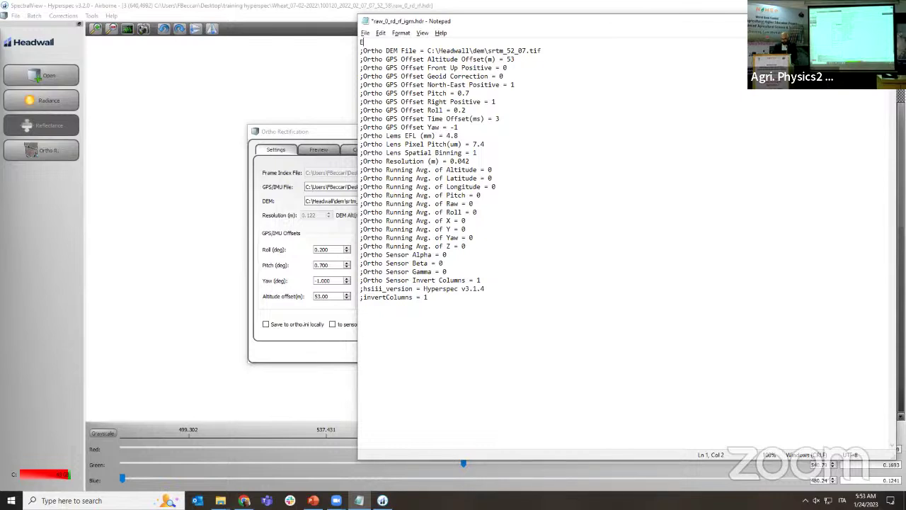
key(alt+F4)
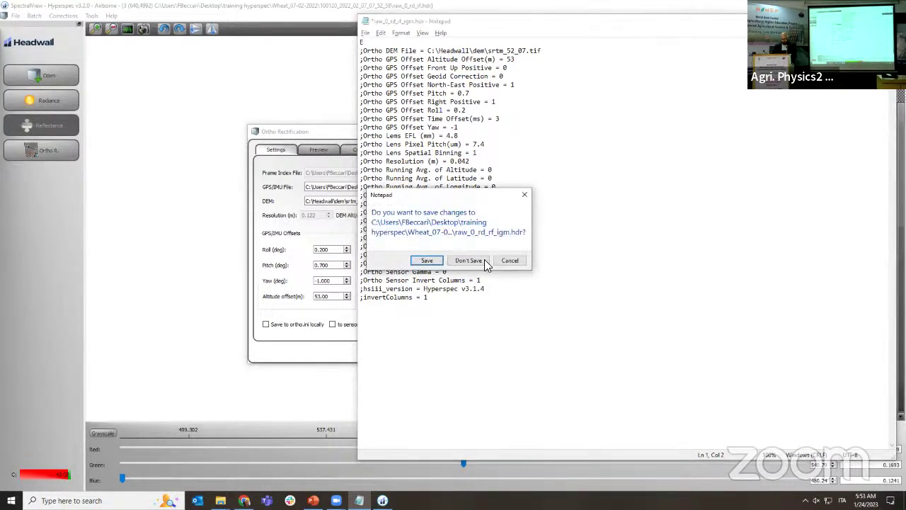
click(485, 259)
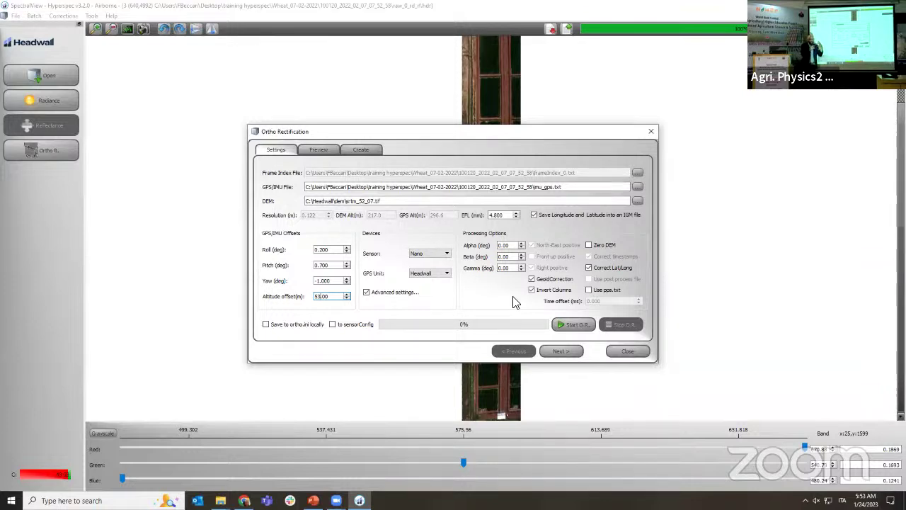
Run the ortho rectification with Headwall as the GPS unit and the settings saved to ortho.ini locally.
key(Tab)
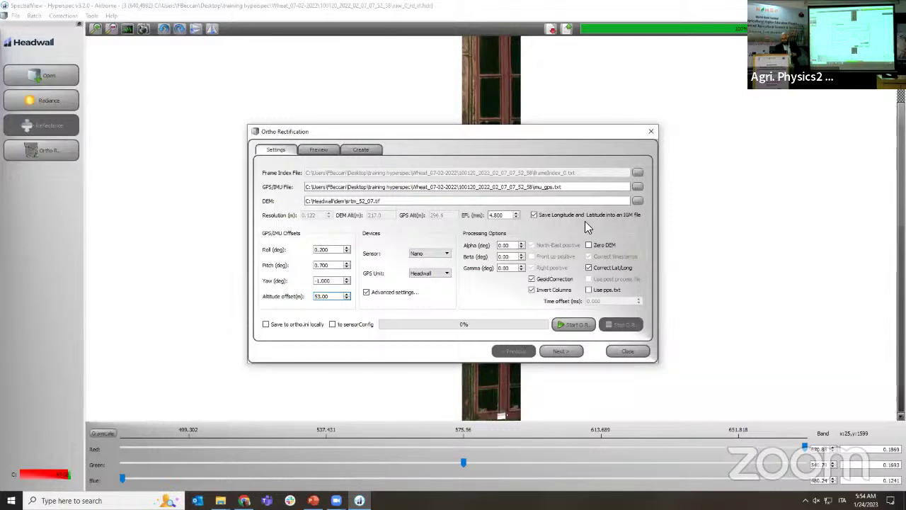
click(445, 274)
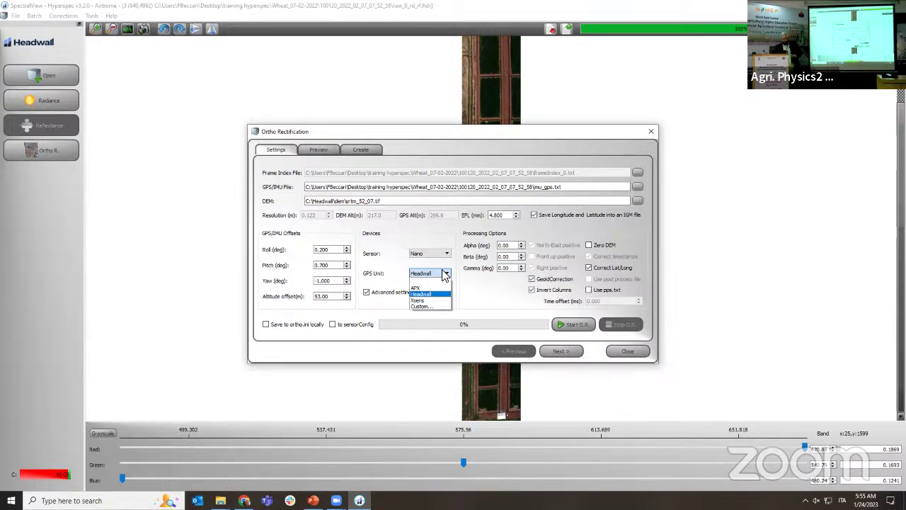
click(443, 296)
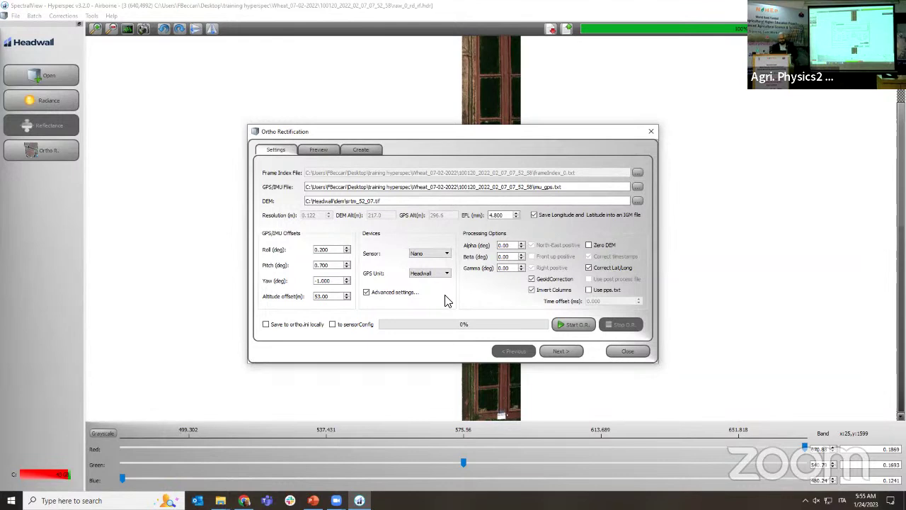
click(577, 325)
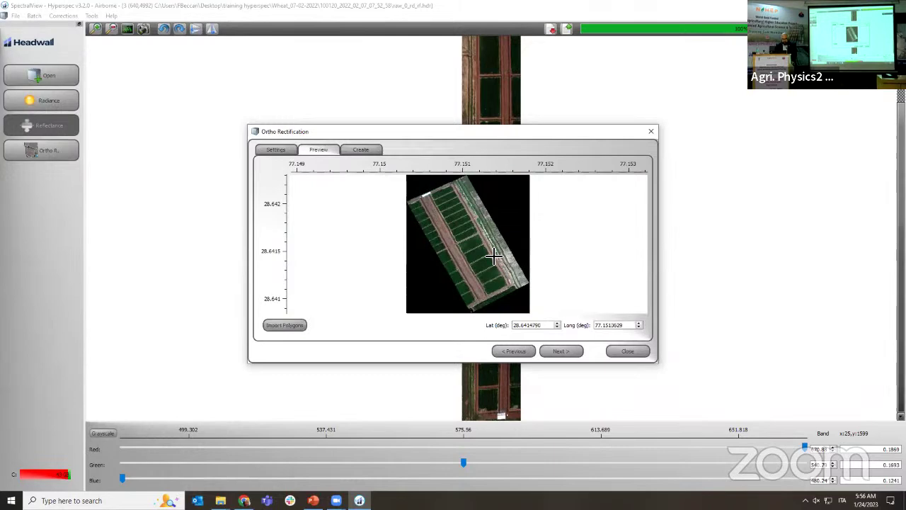
Inspect the rectified field strip in the preview, up close around the white target at its upper end.
scroll(499, 258, up, 4)
scroll(512, 250, down, 3)
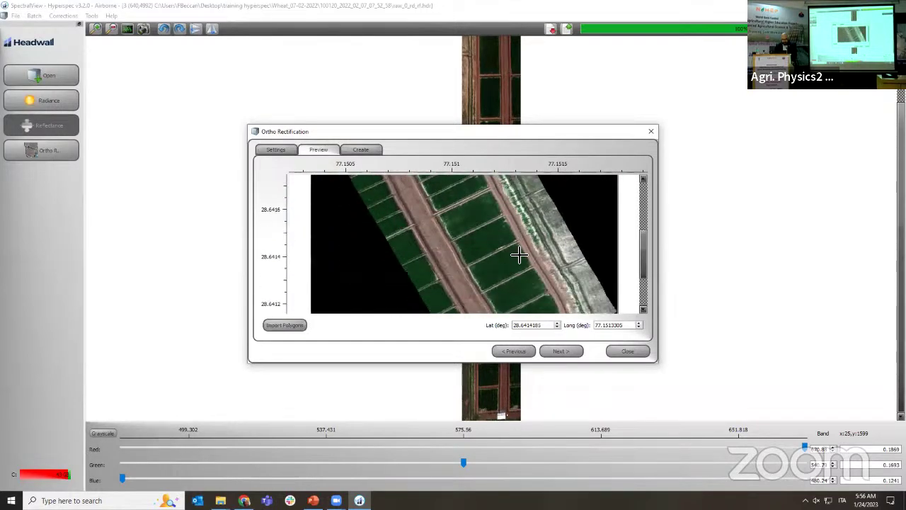
scroll(482, 255, up, 5)
scroll(368, 211, up, 3)
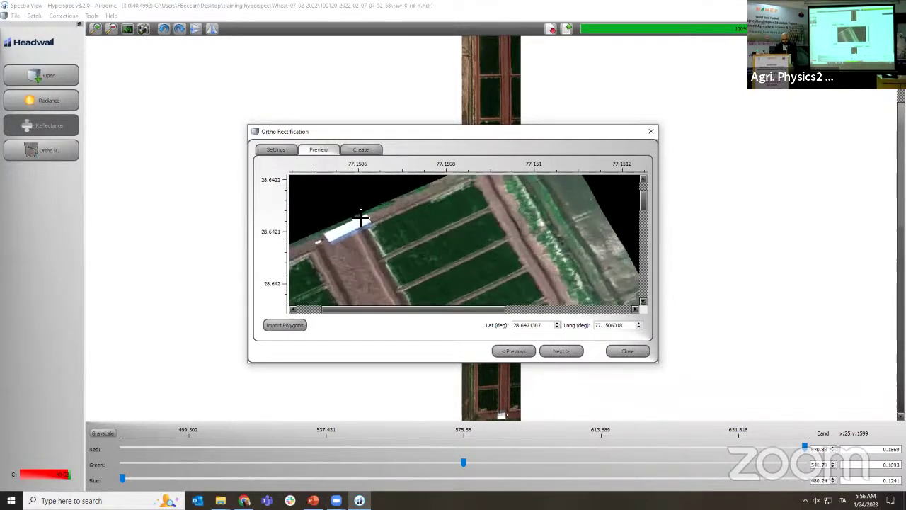
Rerun the ortho rectification with GeoidCorrection turned off, and enlarge the dialog to show more of the preview.
click(274, 150)
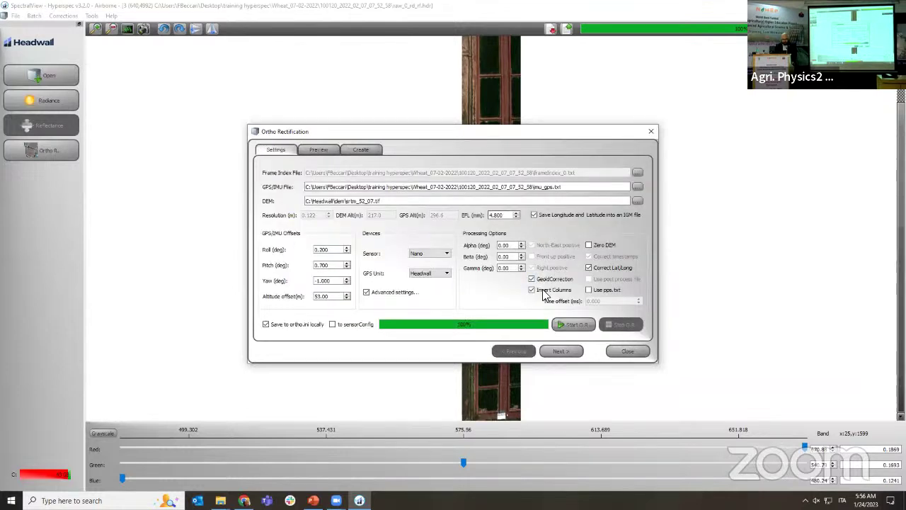
click(556, 327)
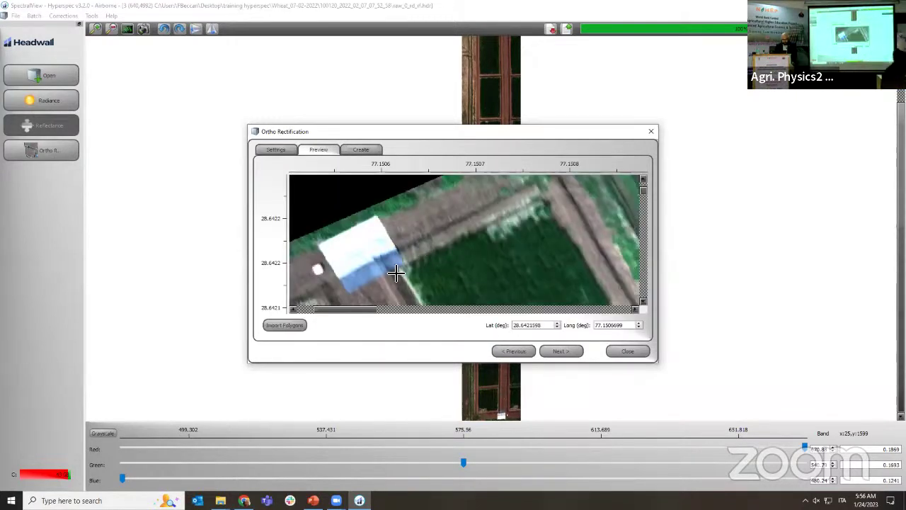
scroll(403, 266, down, 4)
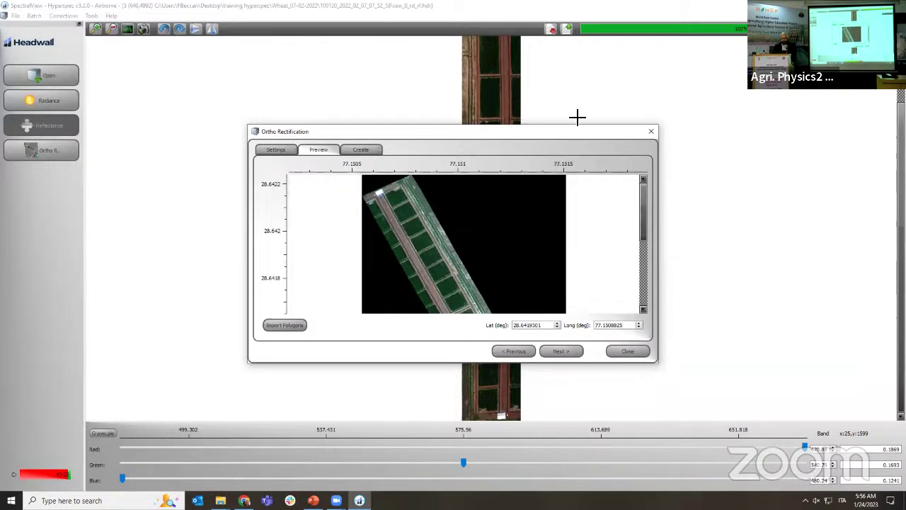
drag(662, 126, 814, 18)
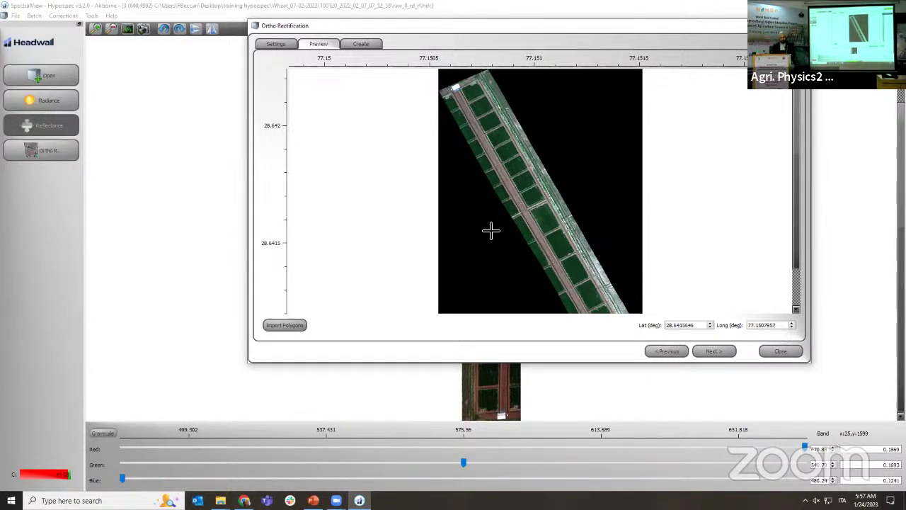
Set the altitude offset to 20 m and rerun the ortho rectification.
click(269, 43)
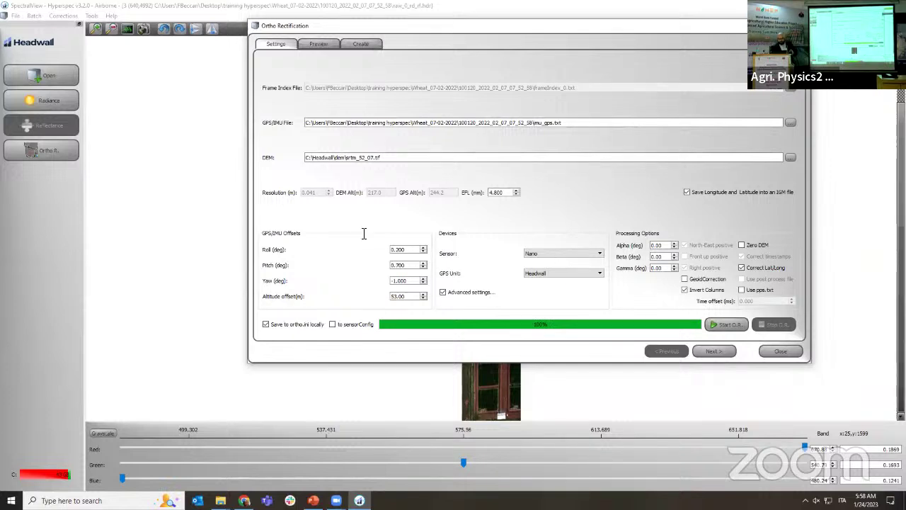
double_click(401, 296)
text(20)
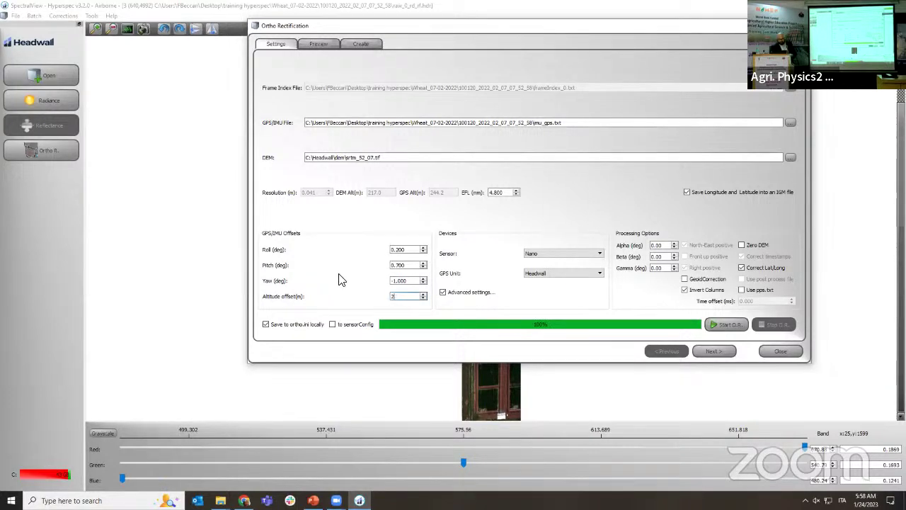
click(722, 328)
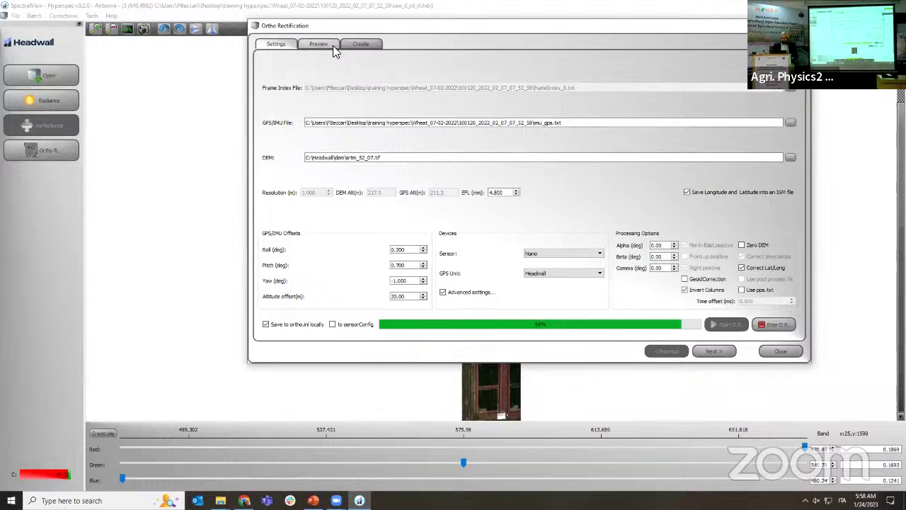
Examine the preview of the strip rectified with the 20 m altitude offset.
click(318, 43)
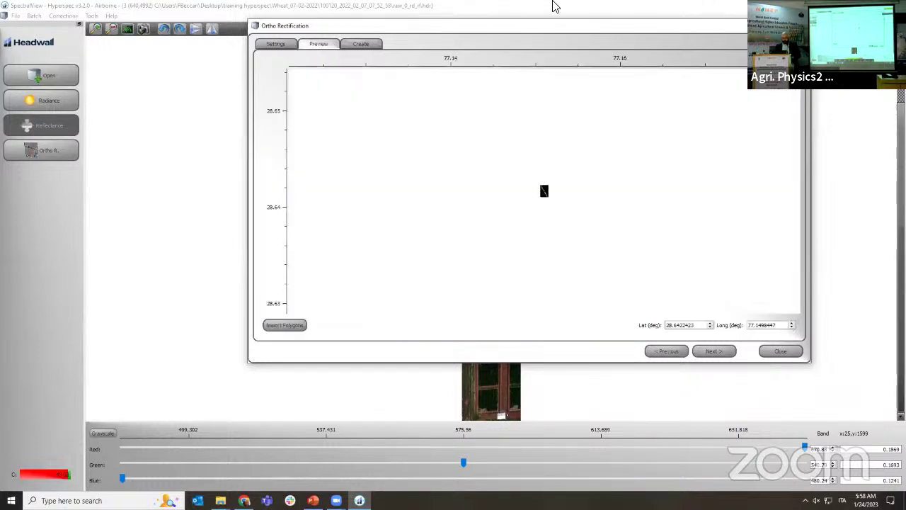
scroll(603, 166, up, 5)
scroll(563, 180, up, 3)
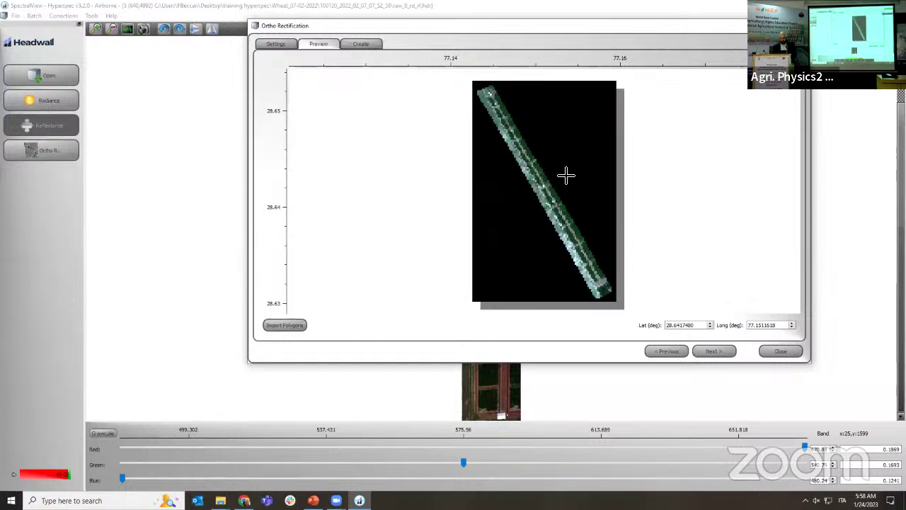
scroll(564, 177, down, 1)
scroll(568, 177, down, 2)
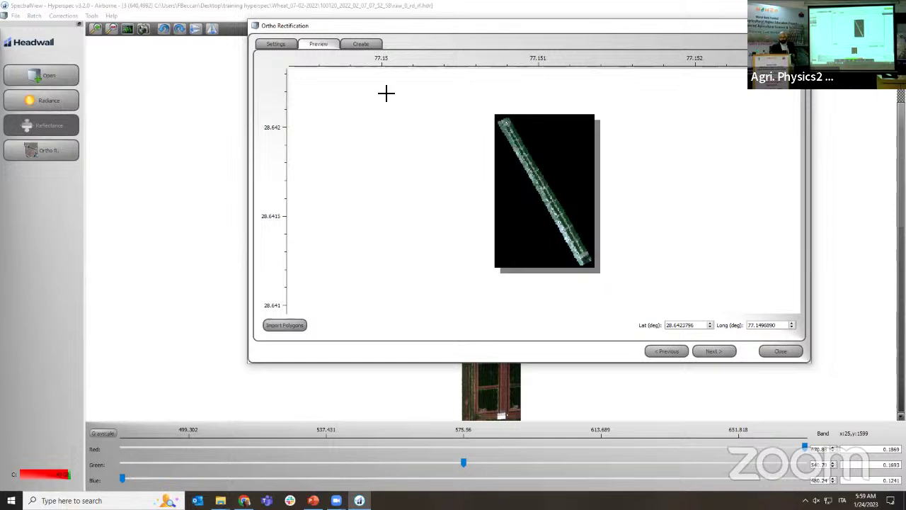
Set the altitude offset back to 53 m in the ortho rectification settings.
click(276, 44)
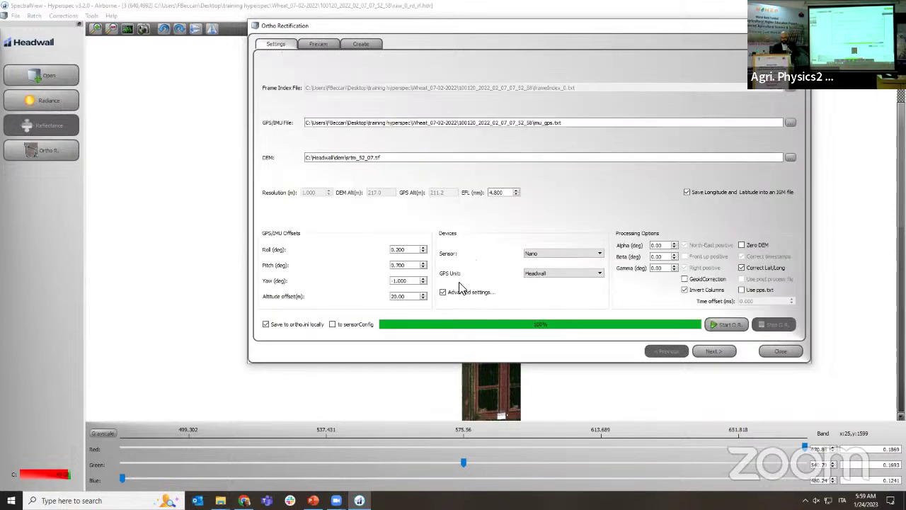
drag(419, 297, 392, 297)
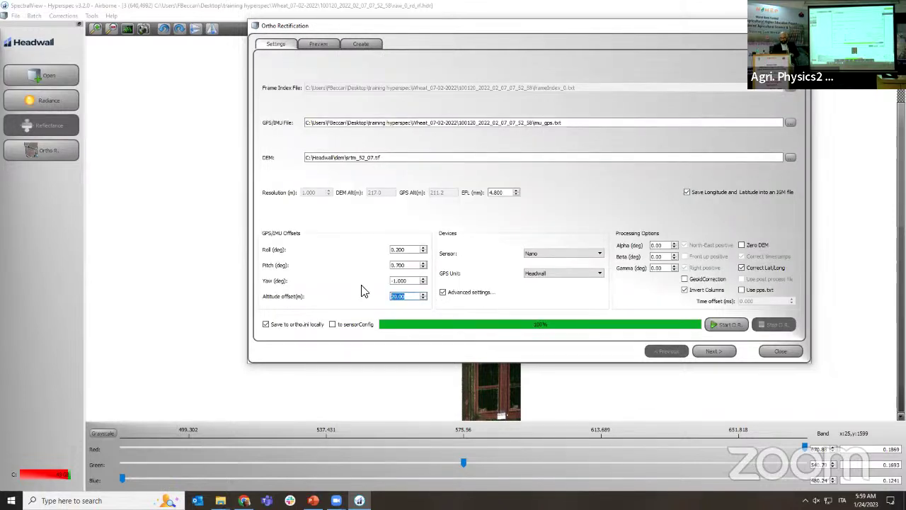
text(53)
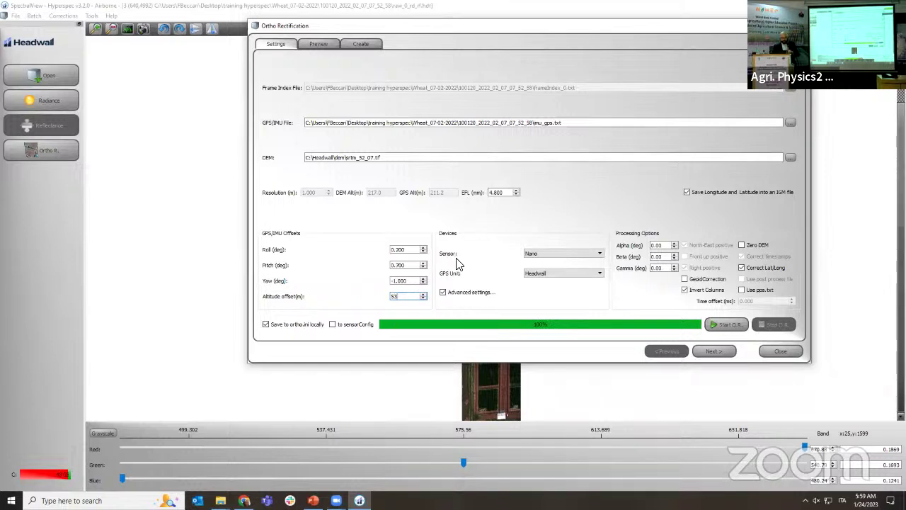
Confirm the 53 m altitude offset, and try an altitude offset of 20 m instead.
key(Return)
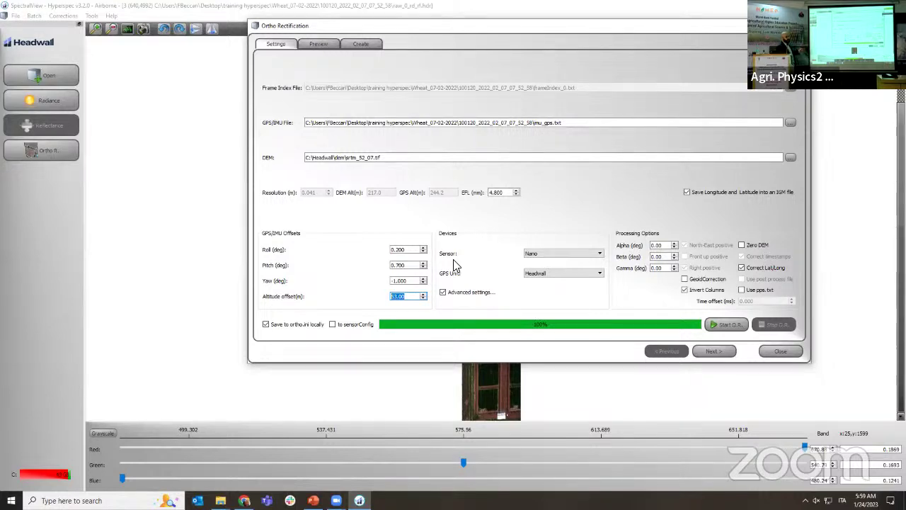
text(20)
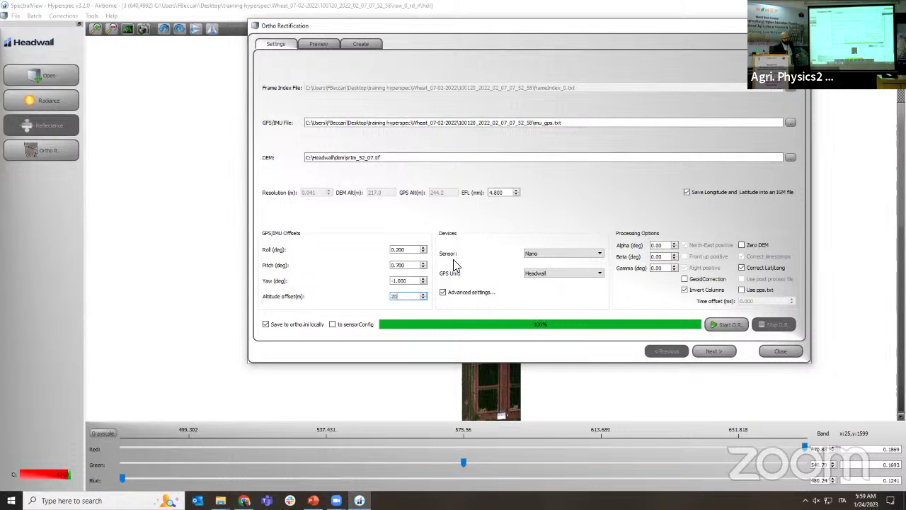
key(Return)
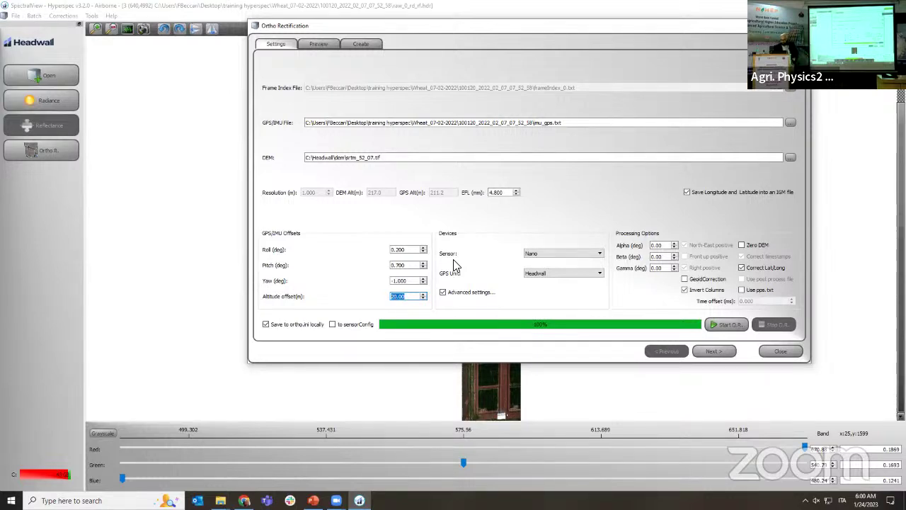
Set the altitude offset to 53 m, rerun the ortho rectification and check the strip in the preview.
text(53)
key(Return)
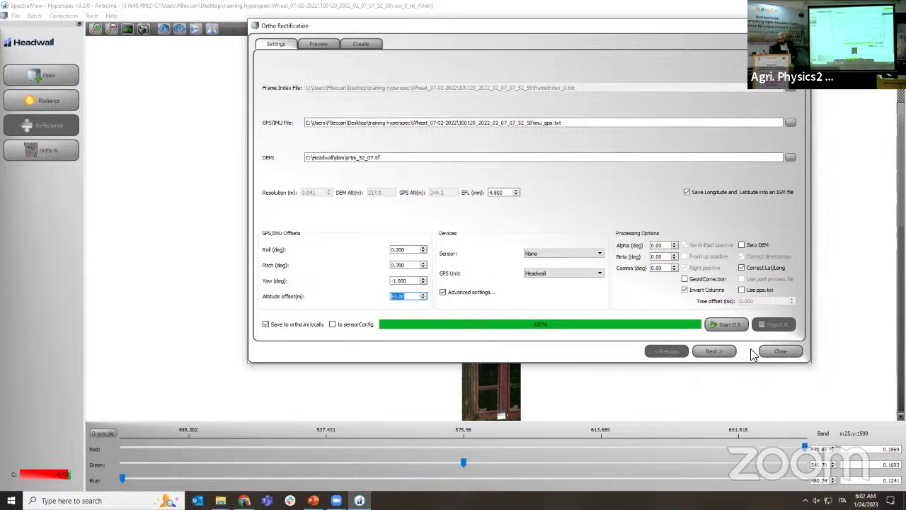
click(717, 320)
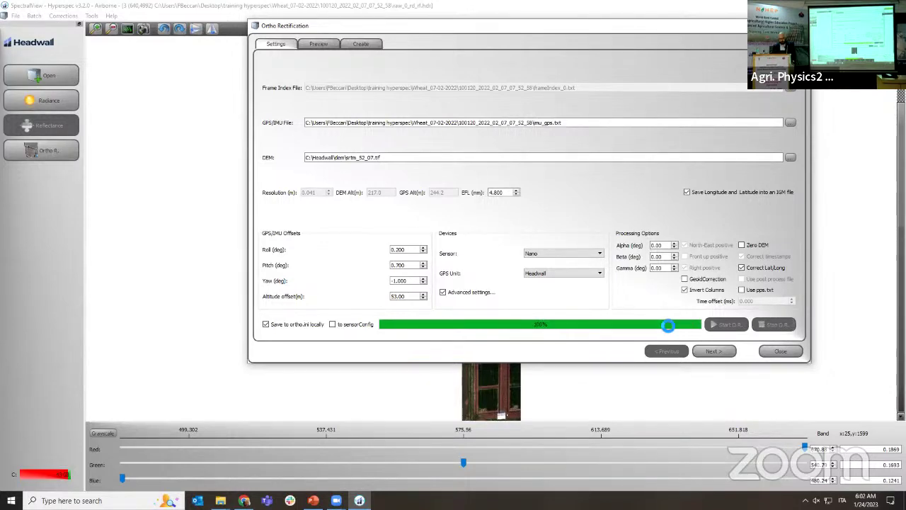
scroll(607, 265, up, 2)
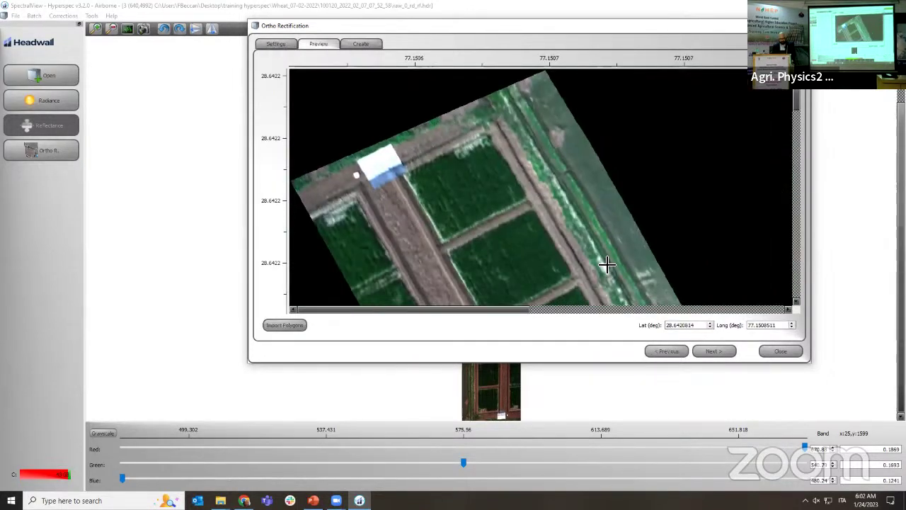
scroll(608, 264, down, 2)
Create the ortho-rectified cube raw_0_rd_rf_or, open it with all three of its wavelengths and close the Ortho Rectification dialog.
click(724, 351)
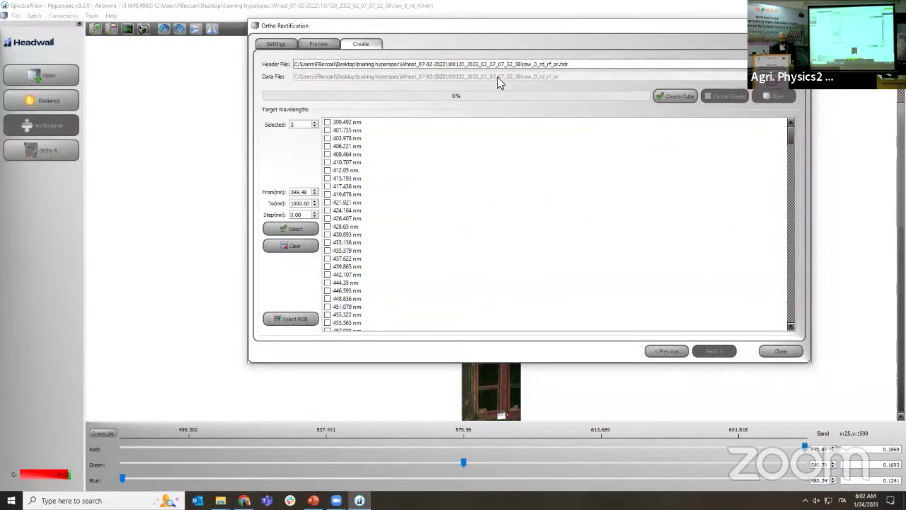
click(686, 96)
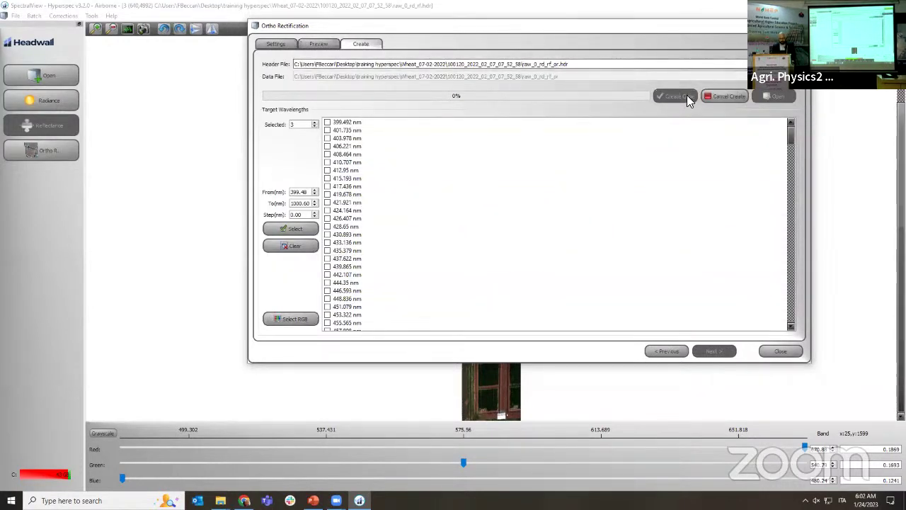
click(776, 97)
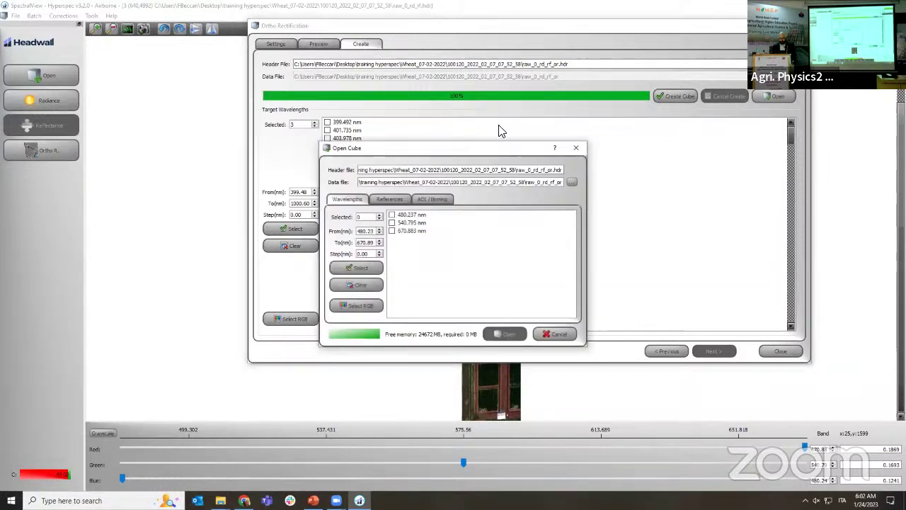
click(369, 269)
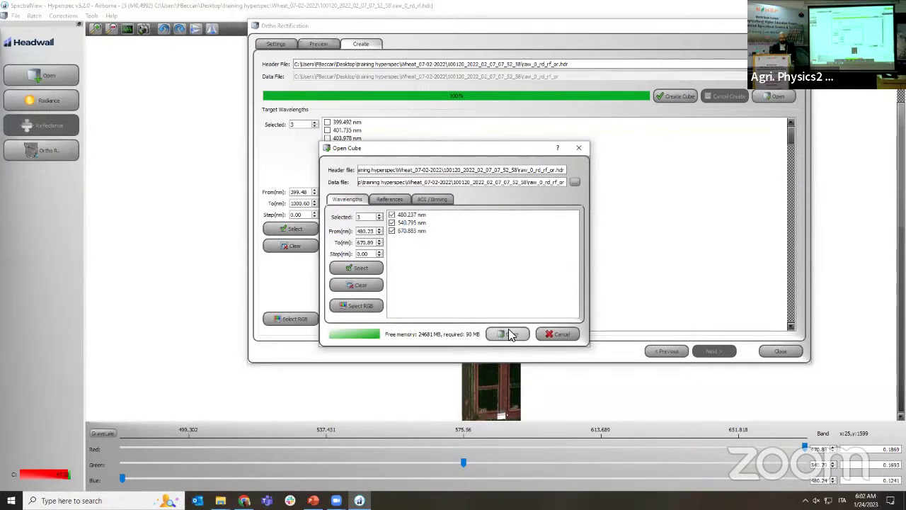
click(510, 335)
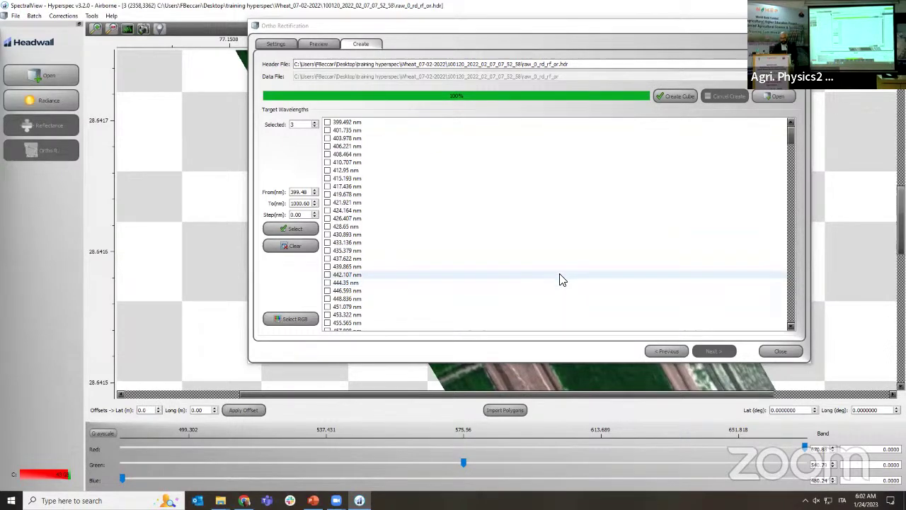
click(801, 25)
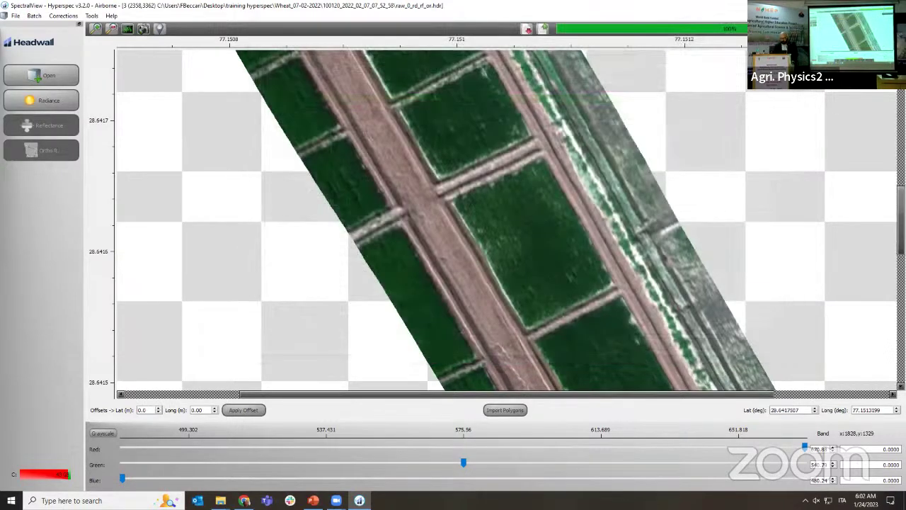
Look over the full rectified strip, and overlay it on the satellite map in the browser to check its position.
scroll(730, 201, down, 5)
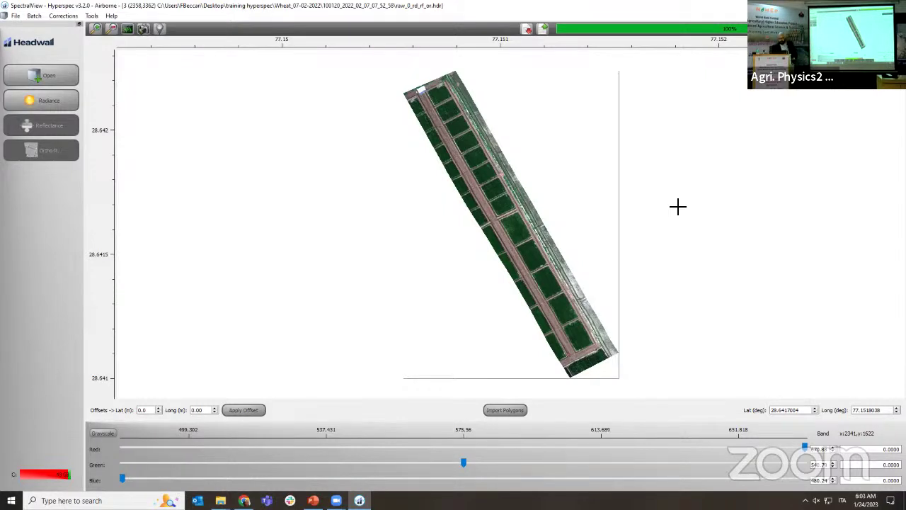
scroll(567, 204, up, 2)
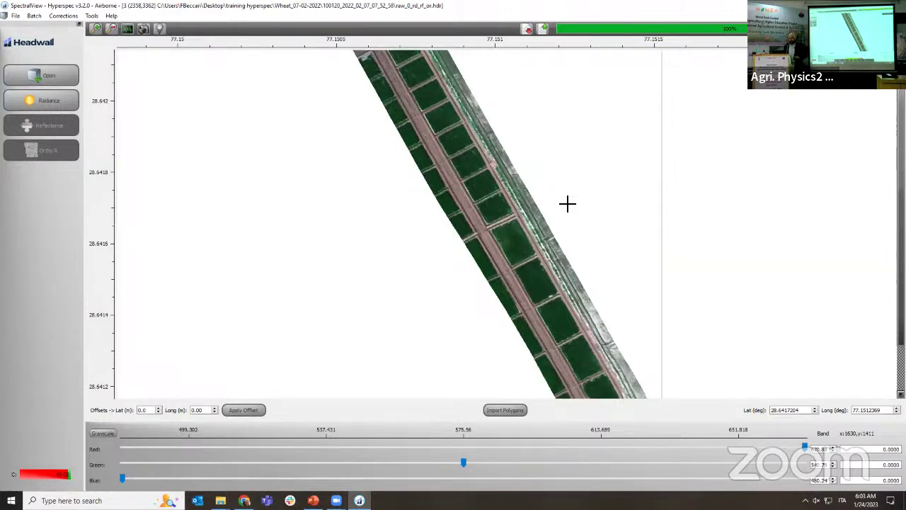
click(160, 30)
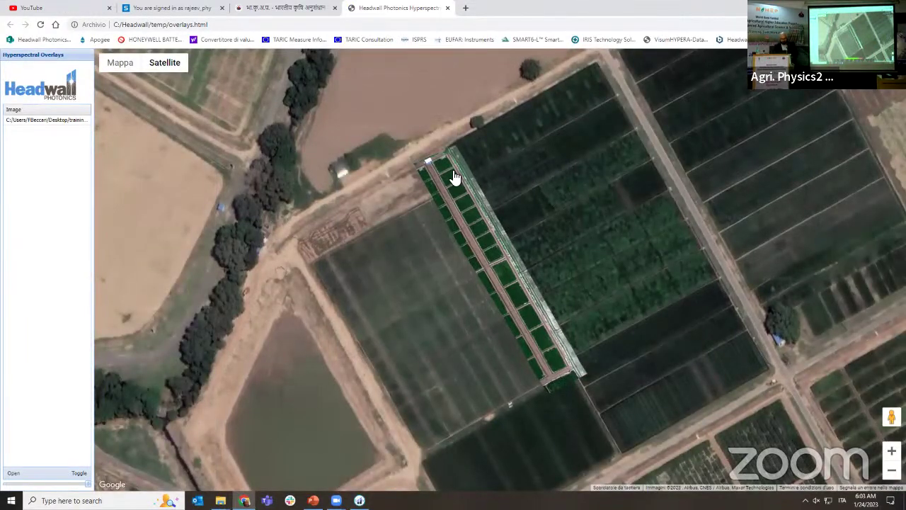
scroll(446, 158, up, 2)
scroll(467, 197, down, 2)
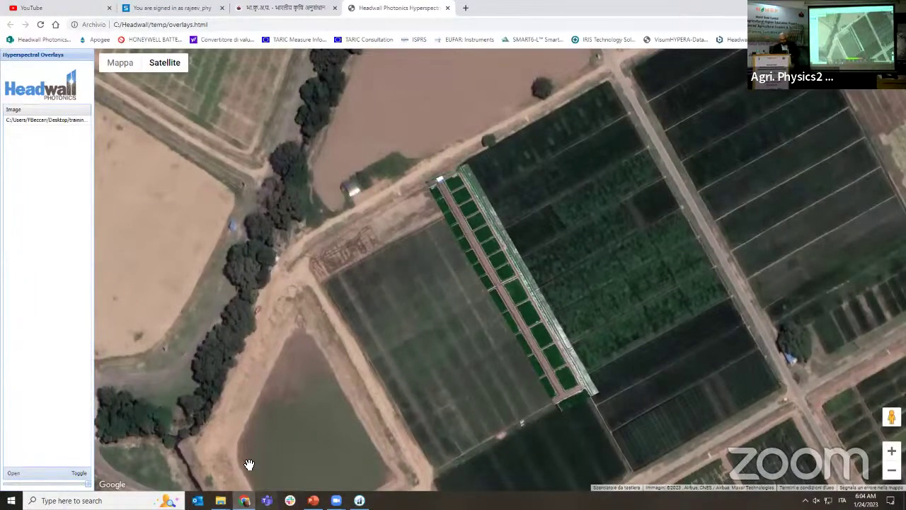
Make the strip overlay semi-transparent to compare it with the satellite imagery, and restore its opacity.
drag(81, 485, 52, 486)
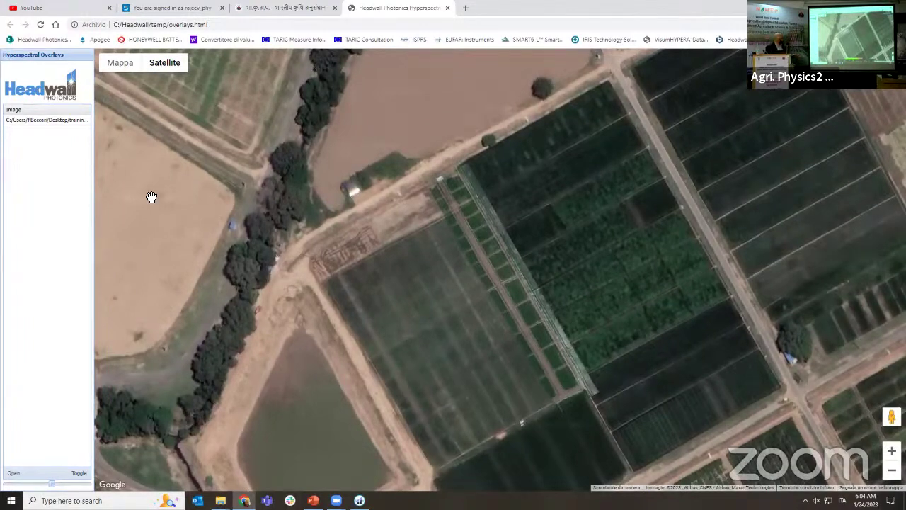
mouse_move(49, 486)
drag(49, 485, 88, 486)
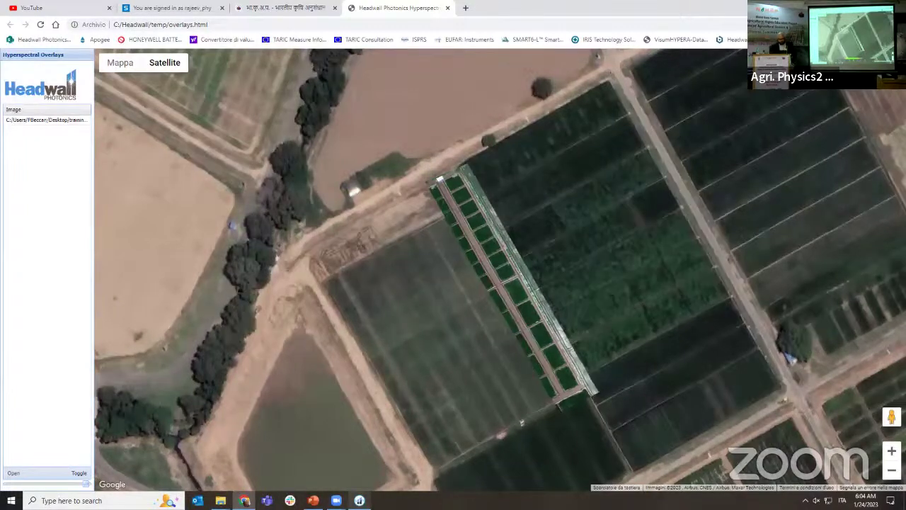
Switch back to SpectralView, review the Ortho Rectification settings and the available batch processes, and close the dialog.
mouse_move(360, 501)
key(alt+Tab)
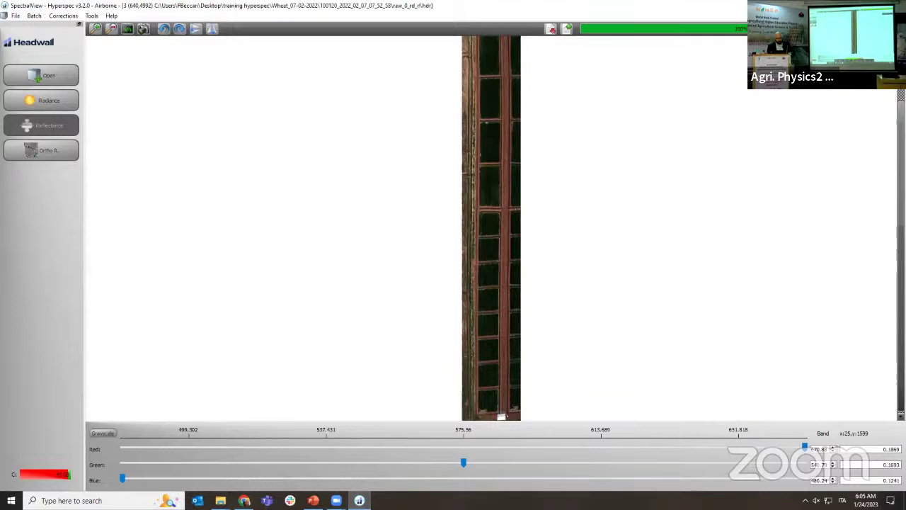
click(49, 155)
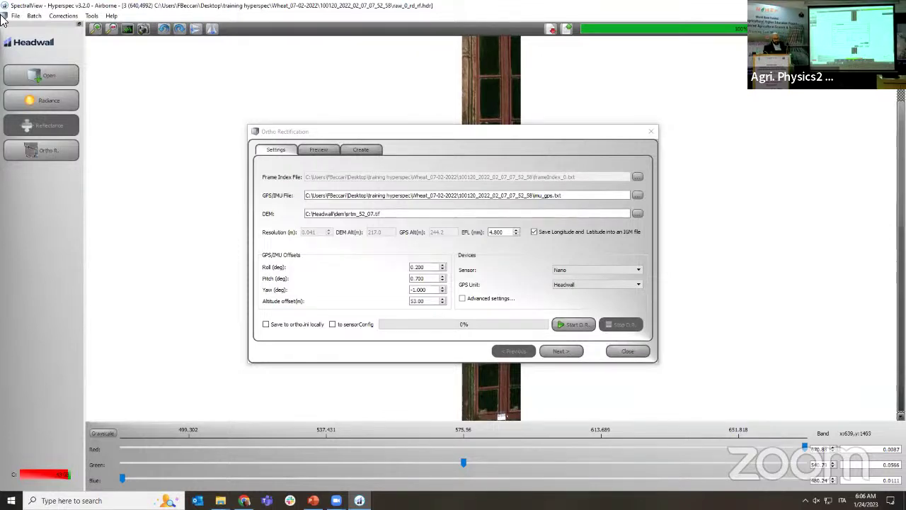
click(34, 16)
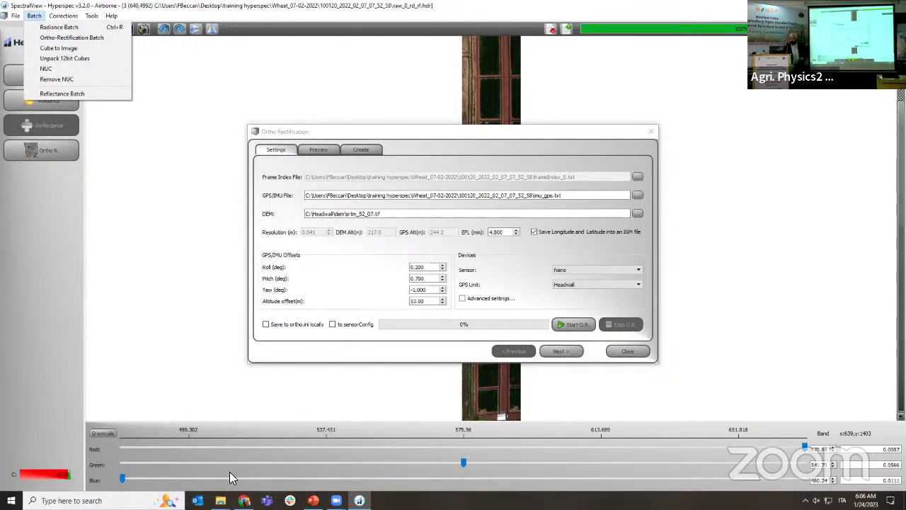
click(637, 358)
click(637, 357)
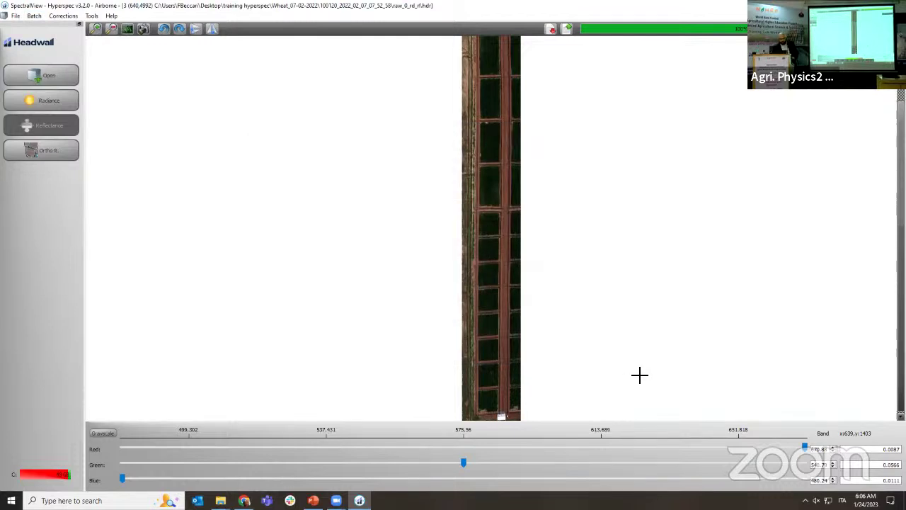
Start a Multi-Ortho with all eight latitude-longitude header files, from raw_0_rd_rf_igm.hdr to raw_35119_rd_rf_igm.hdr.
click(71, 17)
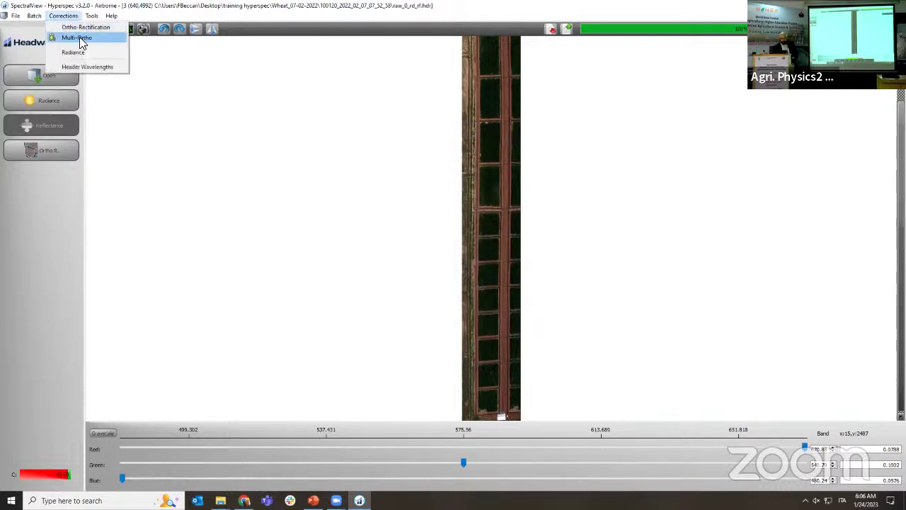
click(78, 37)
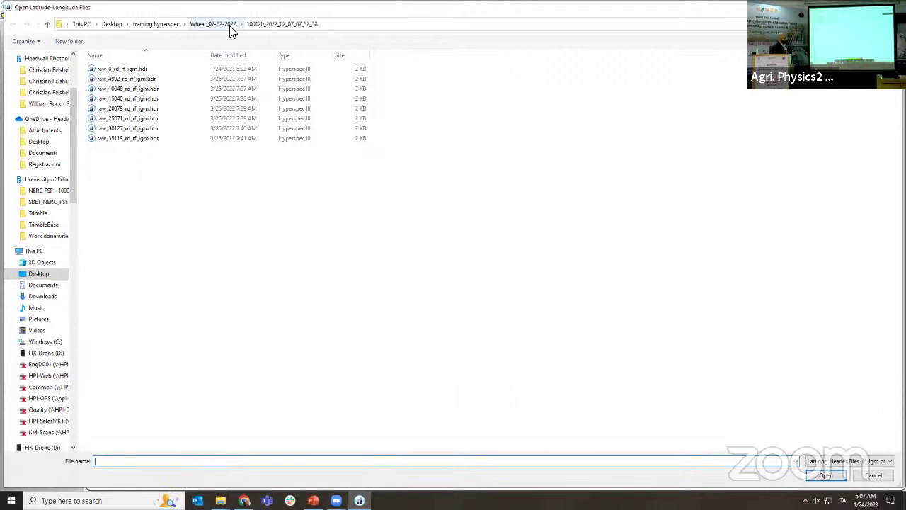
drag(186, 172, 139, 65)
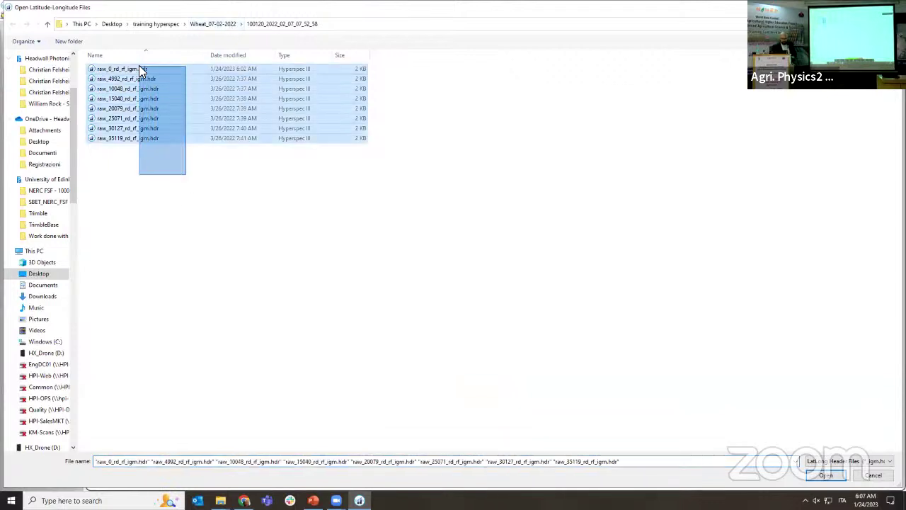
key(Return)
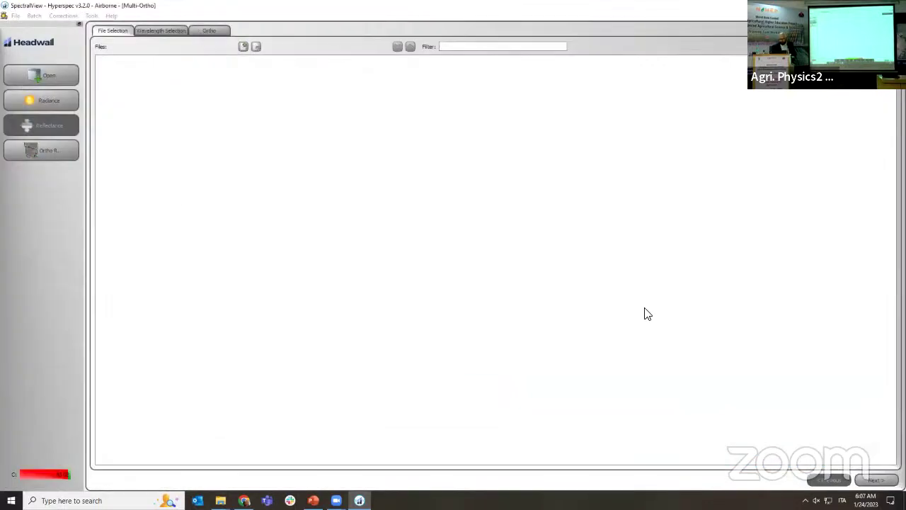
Proceed through the Multi-Ortho with all wavelengths selected, and examine the layout of the combined strips.
click(880, 482)
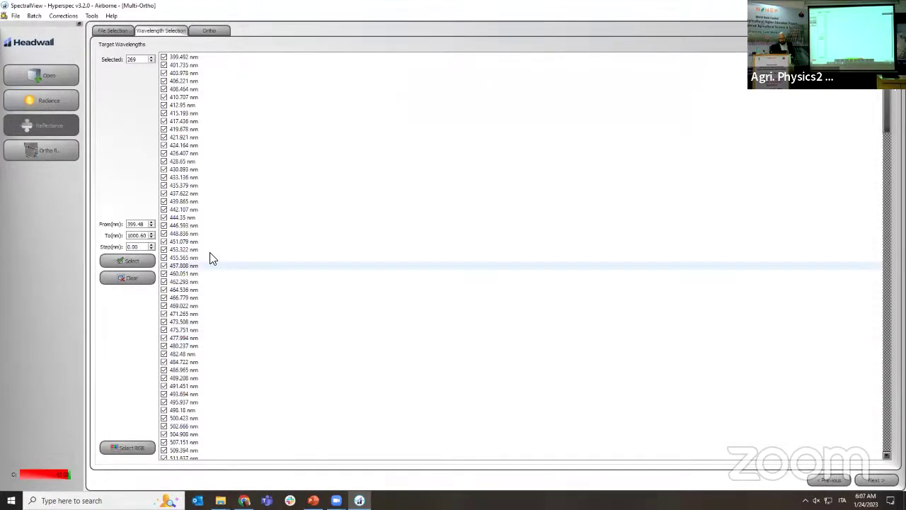
click(875, 480)
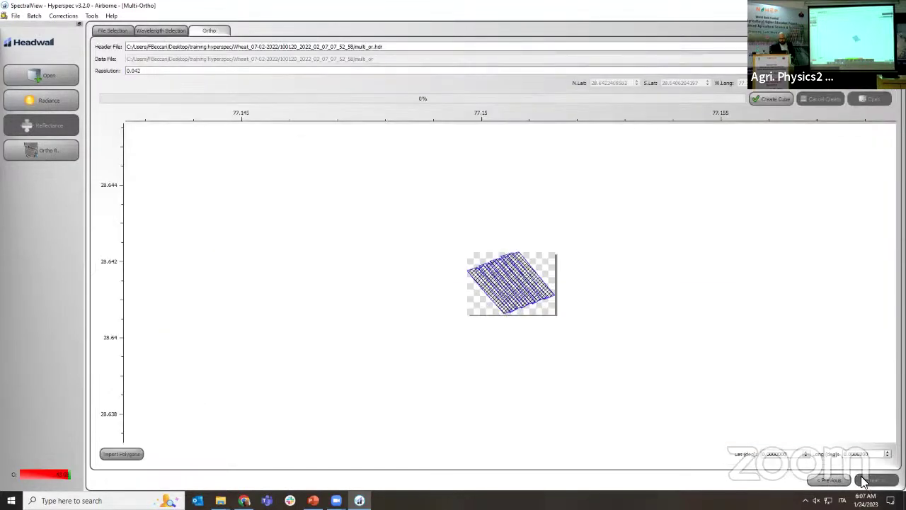
scroll(509, 277, up, 5)
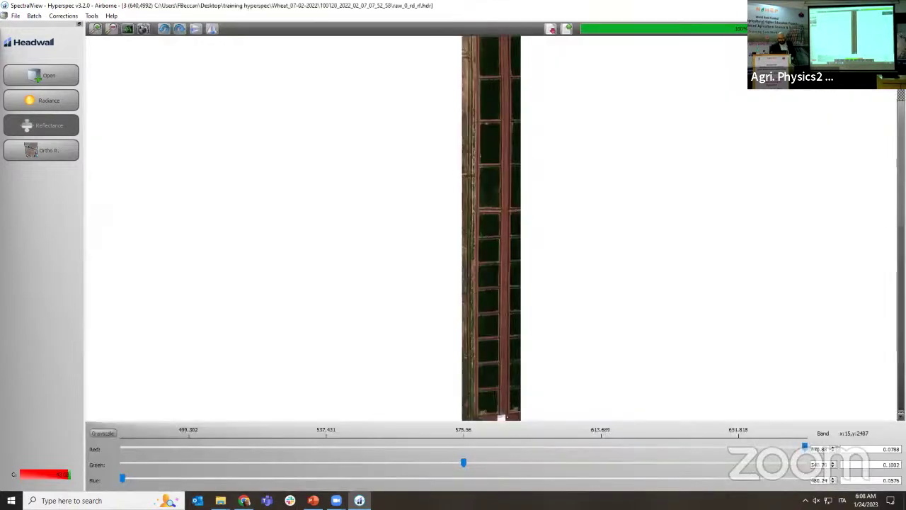
Open the existing combined cube multi_or.hdr from the 100120_2022_02_07_07_52_58 folder with the three preselected wavelengths.
click(220, 500)
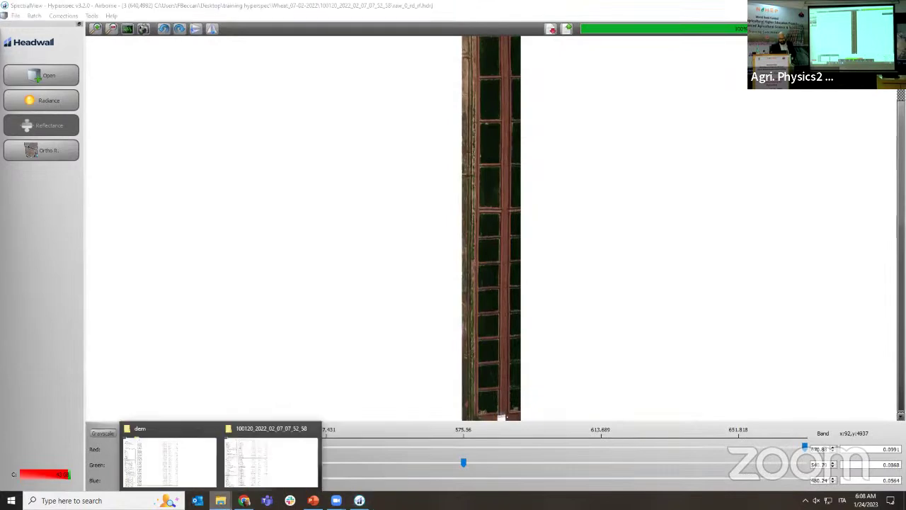
click(271, 460)
scroll(202, 176, up, 4)
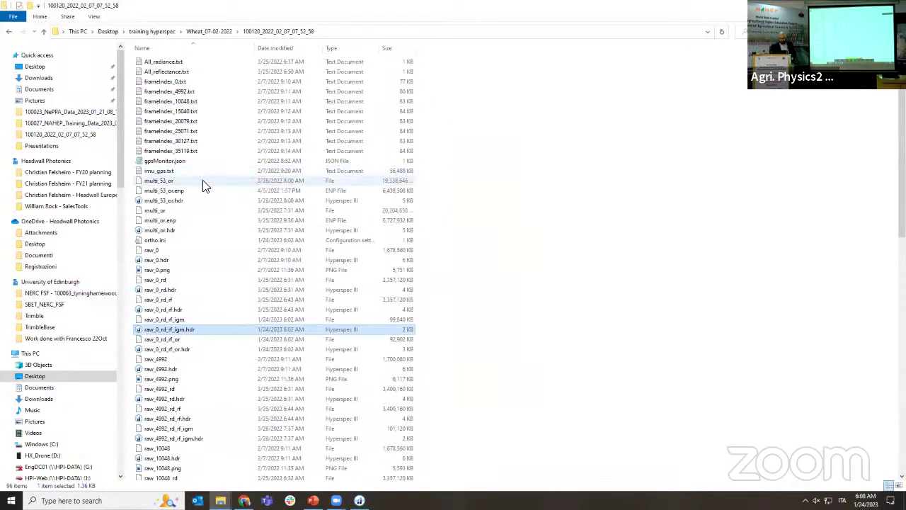
double_click(196, 231)
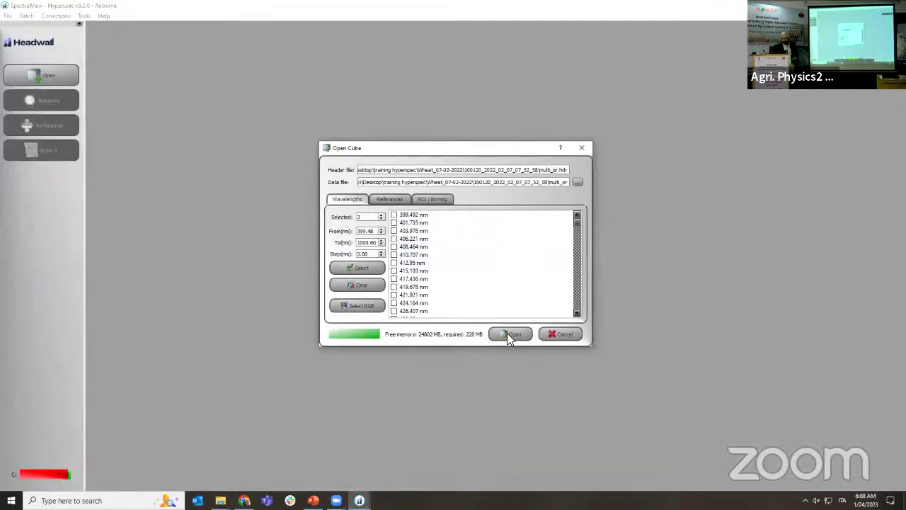
click(512, 334)
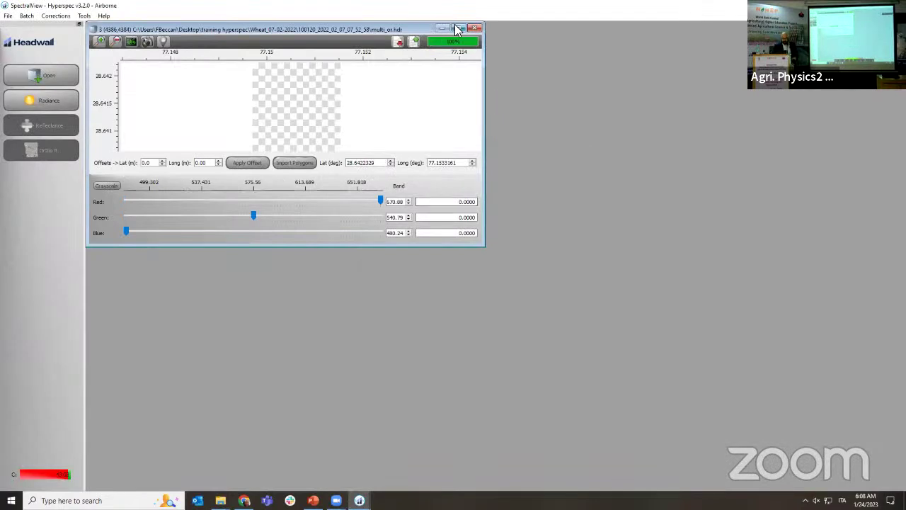
Maximize the multi_or.hdr image window and examine the mosaic of the wheat field strips.
click(460, 27)
scroll(556, 191, up, 3)
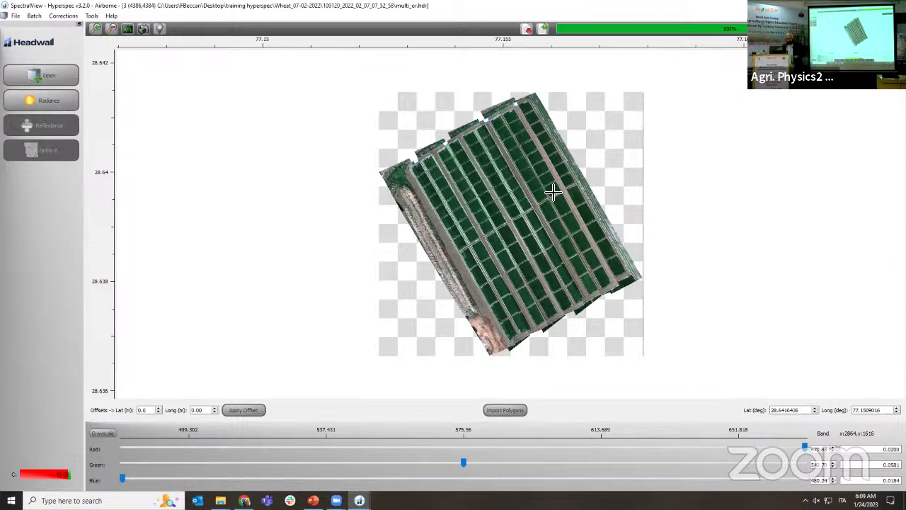
scroll(528, 341, up, 3)
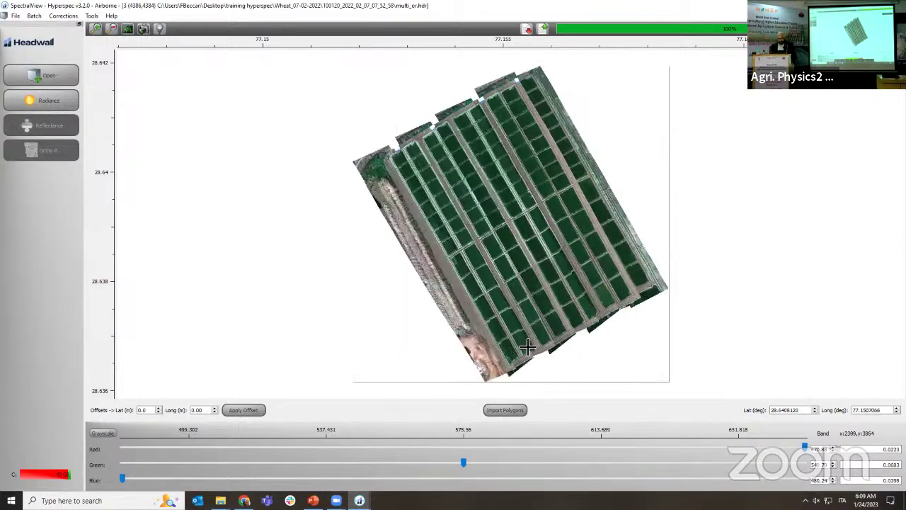
Examine the individual wheat plots and the joins between strips across the multi_or.hdr mosaic at close range.
scroll(527, 341, up, 4)
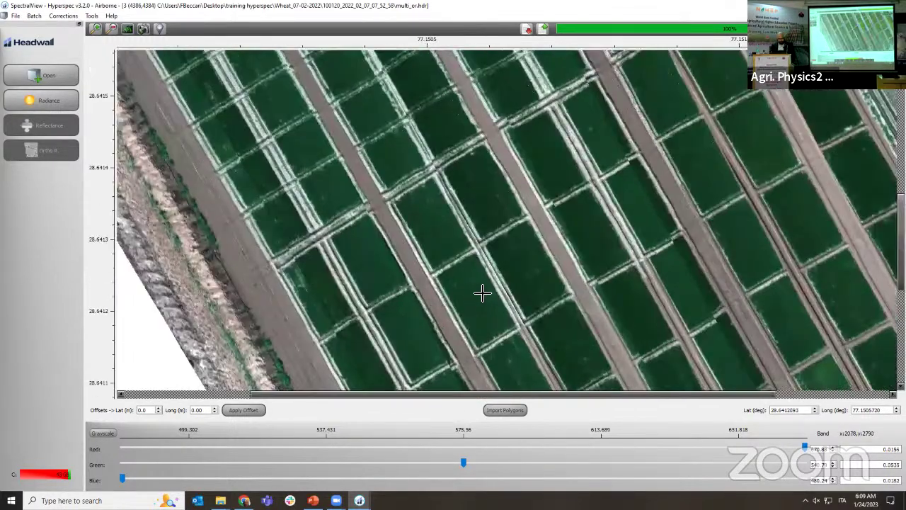
scroll(489, 301, down, 2)
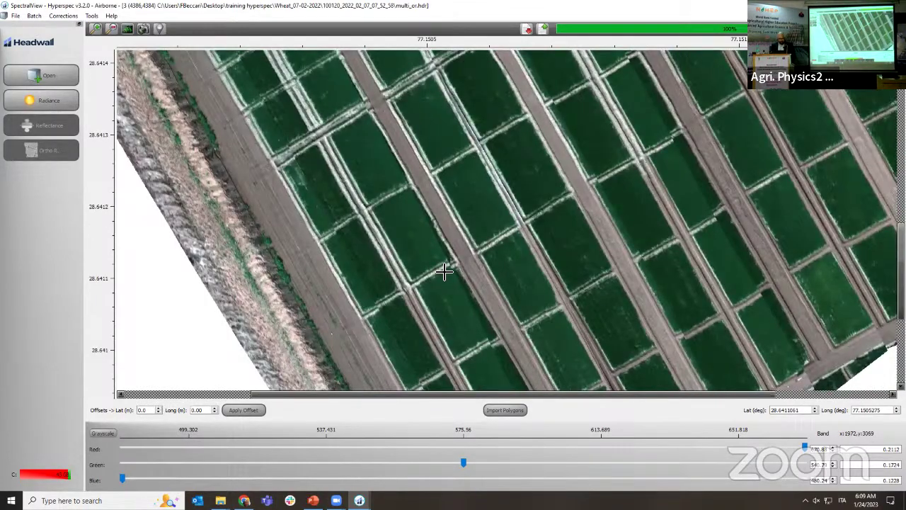
scroll(443, 272, up, 1)
scroll(496, 255, down, 2)
scroll(566, 208, up, 4)
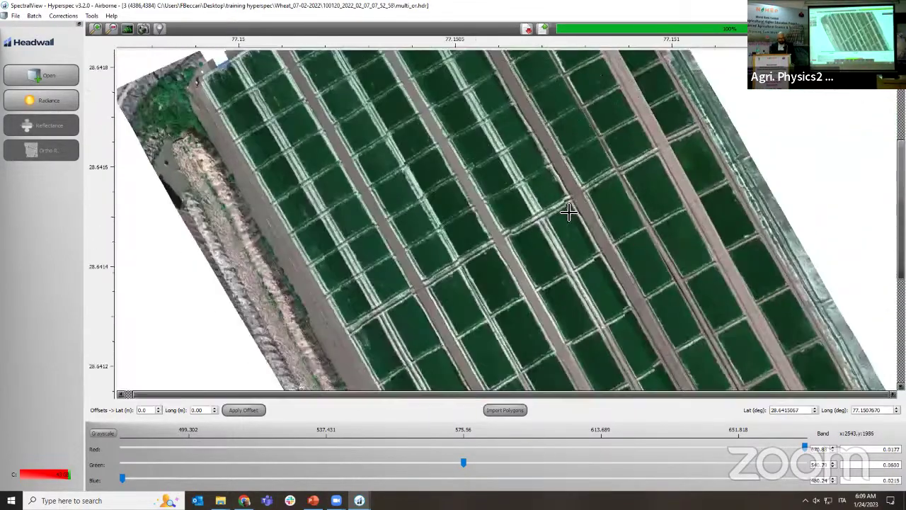
scroll(574, 195, down, 1)
scroll(572, 192, up, 1)
scroll(574, 197, down, 3)
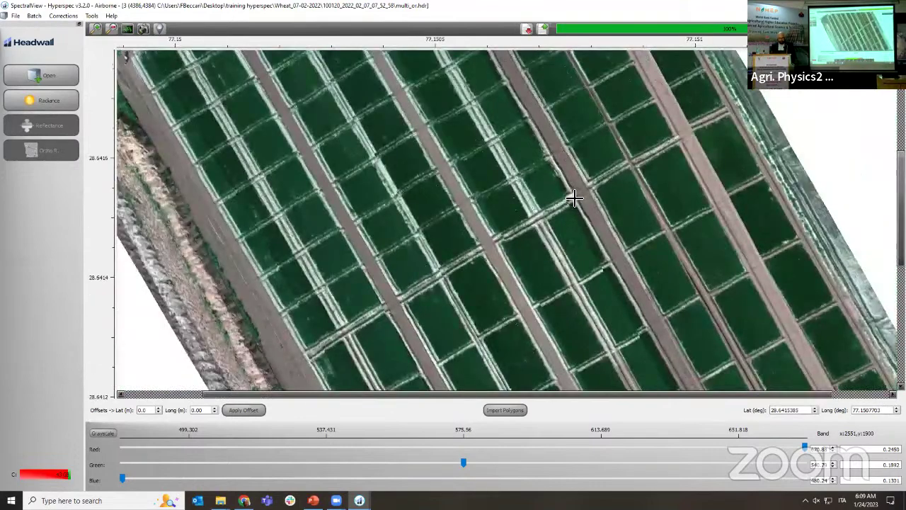
scroll(575, 199, down, 1)
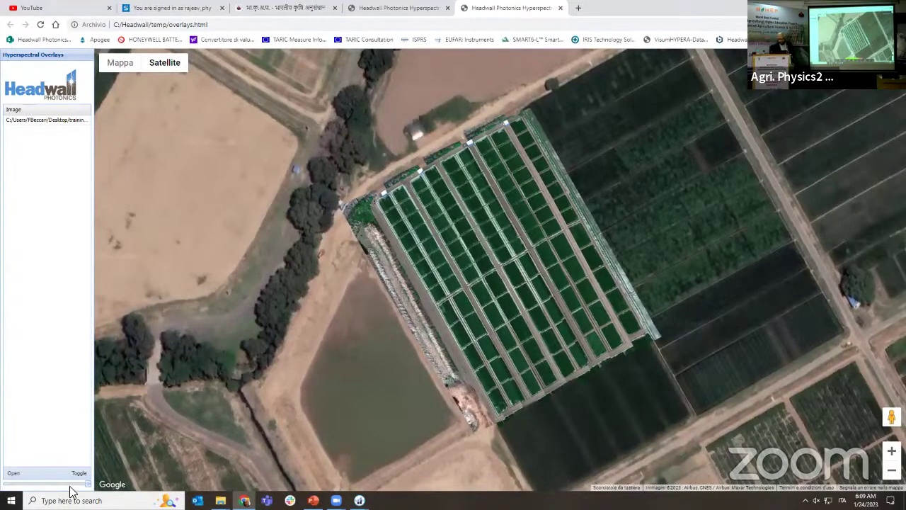
Check the mosaic overlay against the satellite map in the browser, and return to SpectralView.
mouse_move(86, 485)
mouse_down()
mouse_move(10, 477)
mouse_move(75, 482)
mouse_move(33, 478)
mouse_move(106, 458)
mouse_move(147, 459)
mouse_move(78, 451)
mouse_move(3, 459)
mouse_move(36, 451)
mouse_move(68, 460)
mouse_move(17, 452)
mouse_move(39, 459)
mouse_move(24, 460)
mouse_move(68, 459)
mouse_move(5, 465)
mouse_move(59, 463)
mouse_move(1, 459)
mouse_move(48, 462)
mouse_move(74, 479)
mouse_move(6, 469)
mouse_move(86, 476)
mouse_up()
key(alt+Tab)
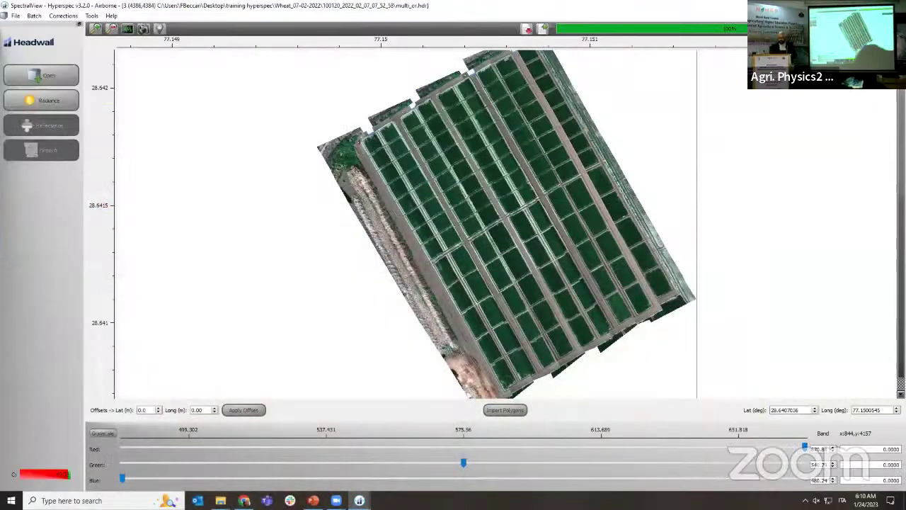
Launch QGIS.
key(alt+Tab)
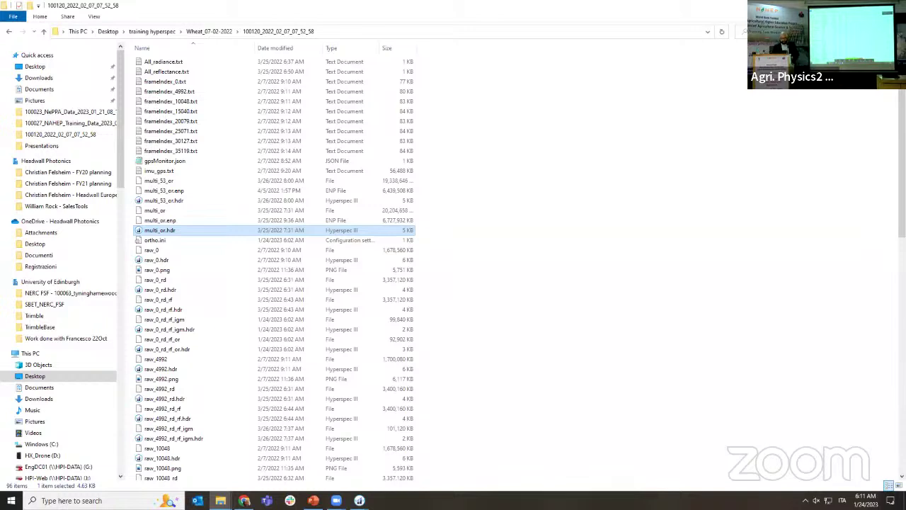
key(super)
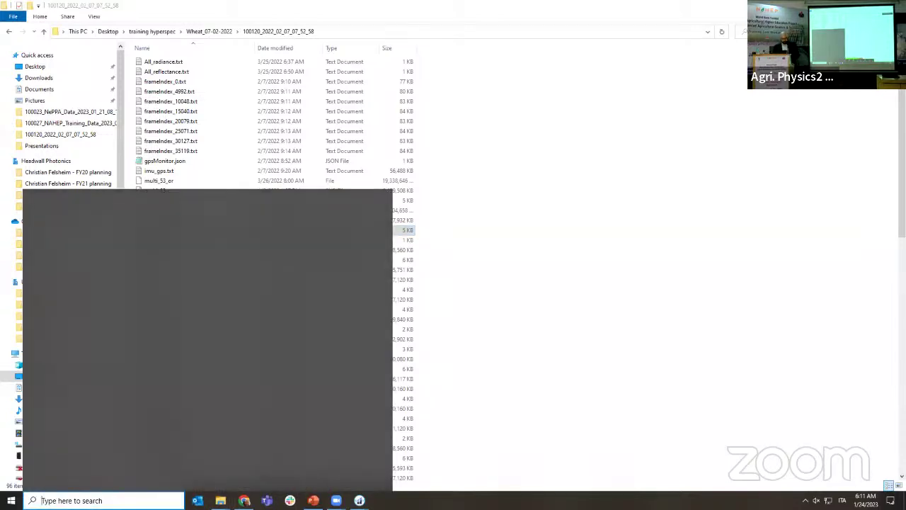
text(qgis)
key(Return)
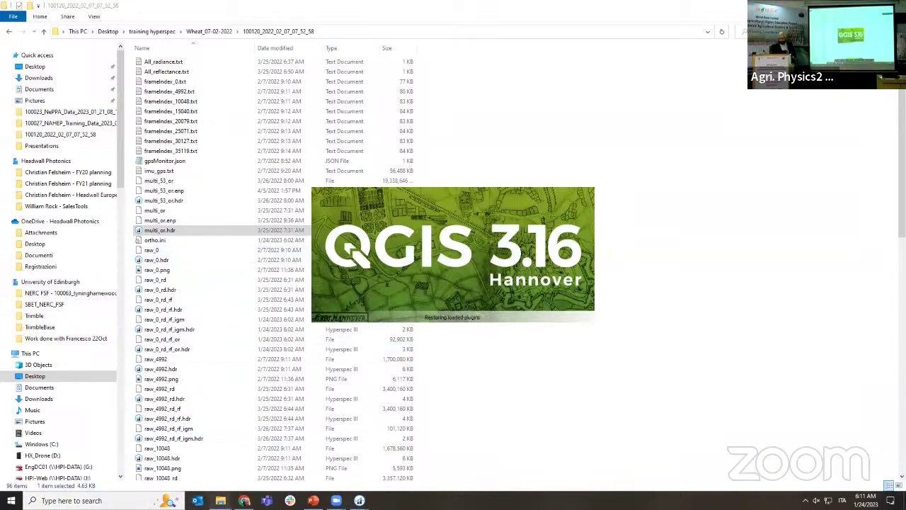
Go to the OneDrive Documenti folder in the second File Explorer window.
mouse_move(220, 501)
click(202, 474)
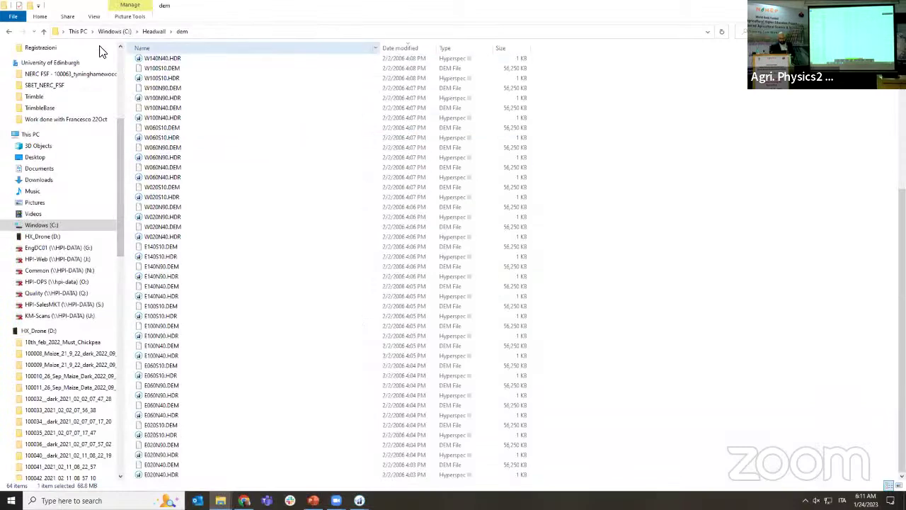
scroll(79, 150, up, 5)
click(67, 202)
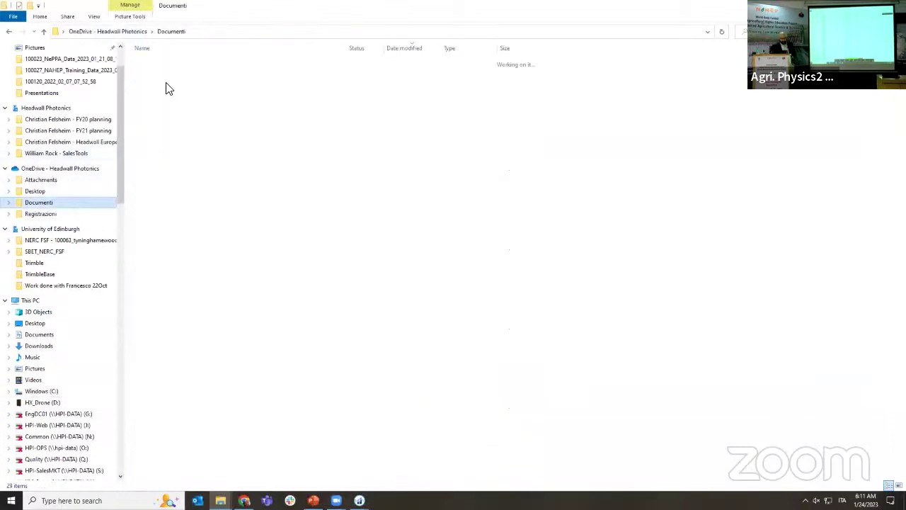
click(189, 85)
double_click(188, 84)
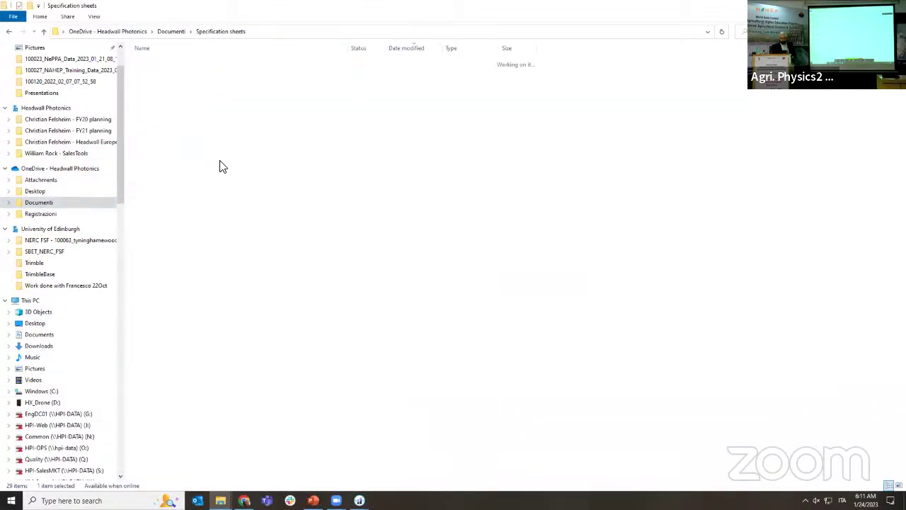
click(170, 31)
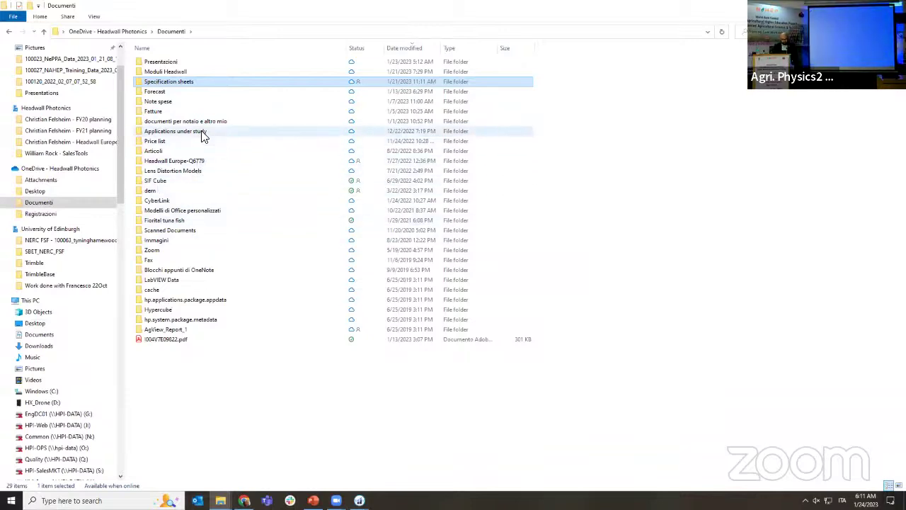
mouse_move(481, 486)
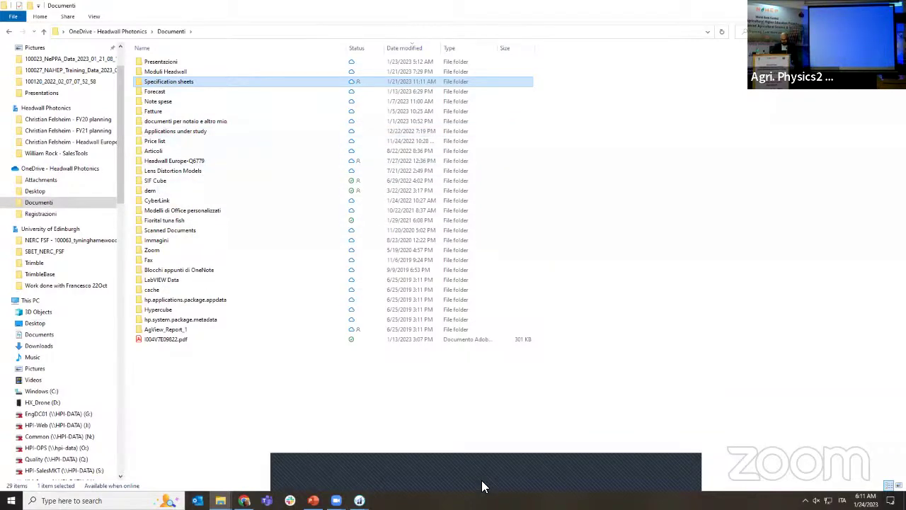
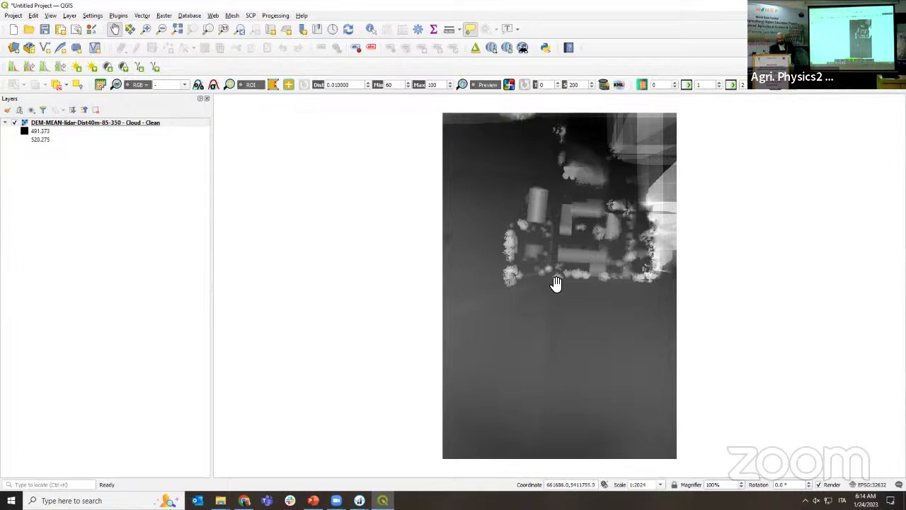
Examine the buildings and trees in the DEM-MEAN-lidar-Dist40m-85-350 elevation layer in QGIS.
scroll(557, 281, down, 1)
scroll(540, 291, up, 2)
scroll(574, 272, up, 3)
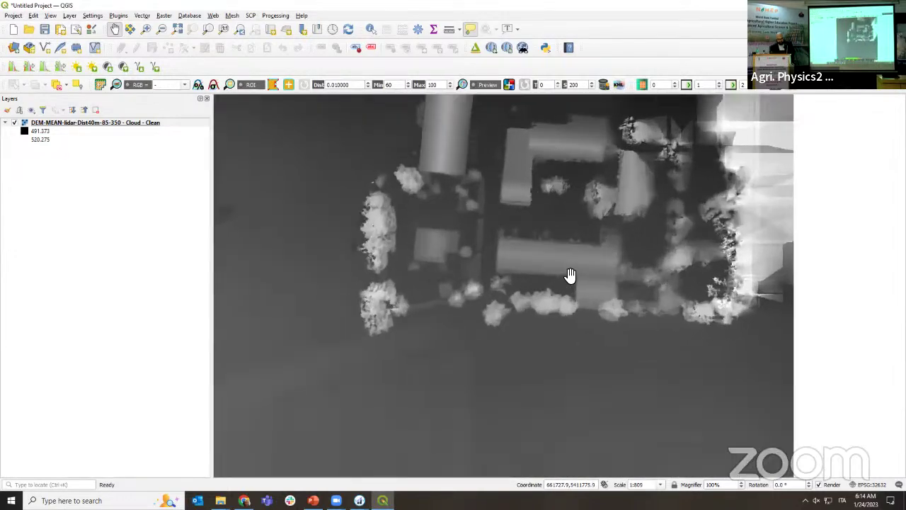
scroll(575, 272, down, 3)
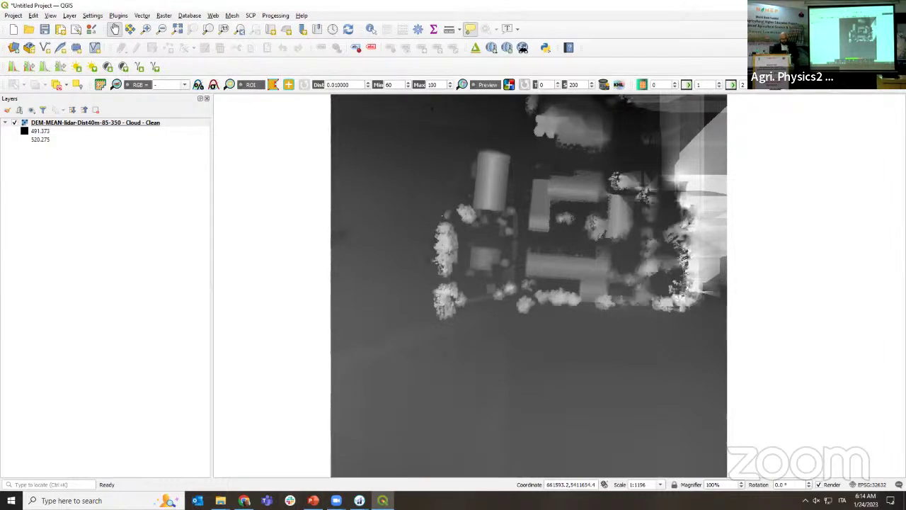
Switch to the File Explorer window showing 100373_CHRSE_Workshop_2021_09_08_13_44_46 and look through its raw strip files.
click(221, 500)
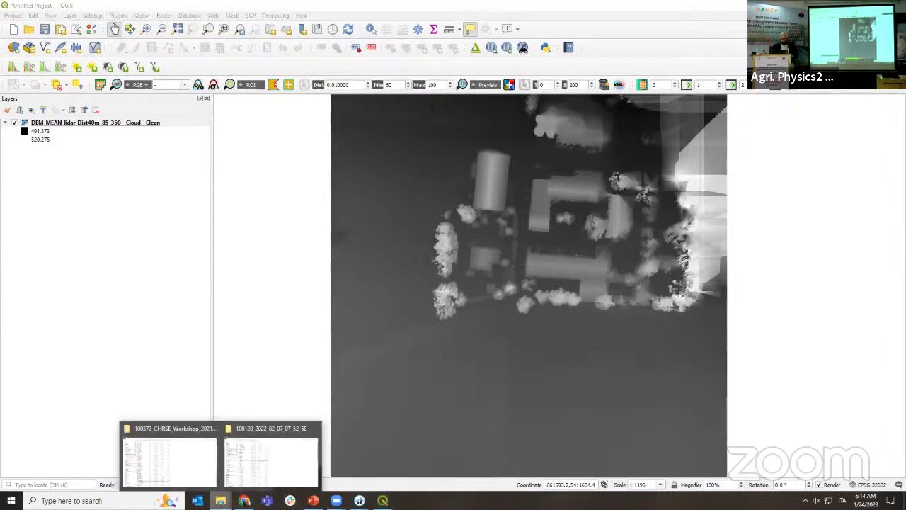
click(244, 473)
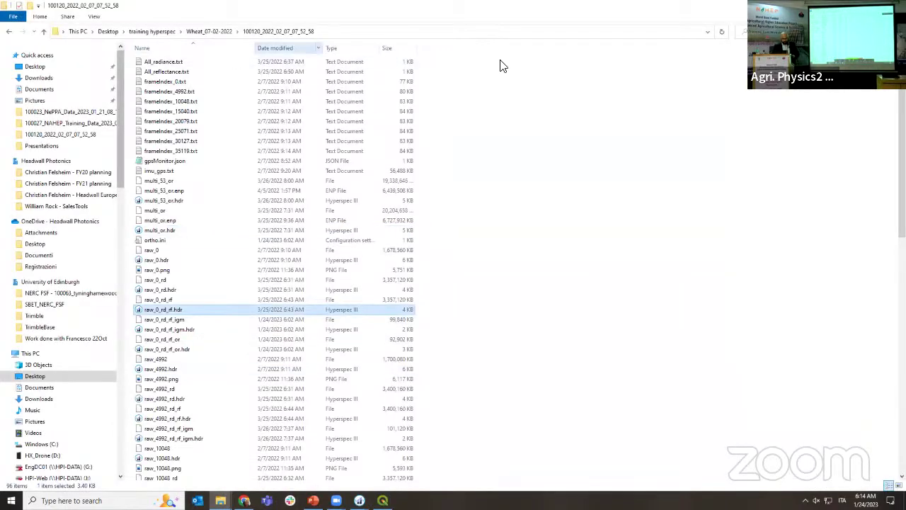
mouse_move(221, 500)
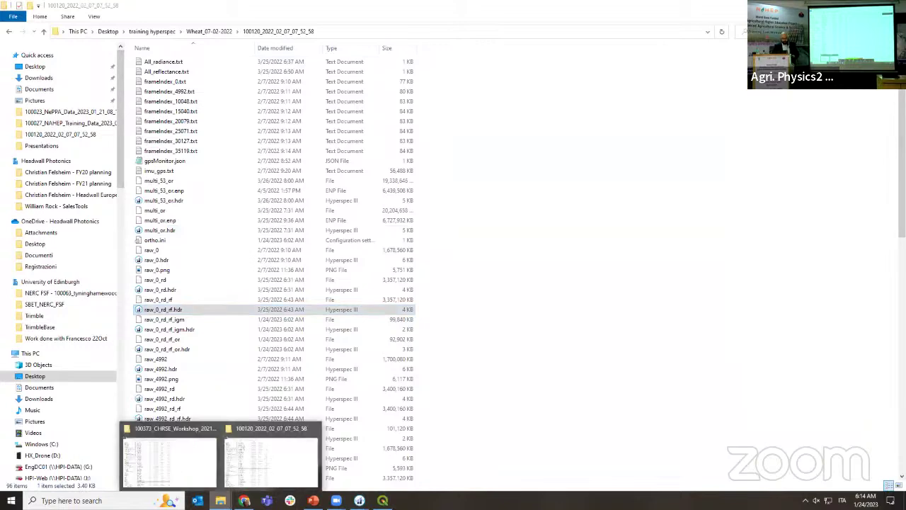
click(182, 478)
click(182, 330)
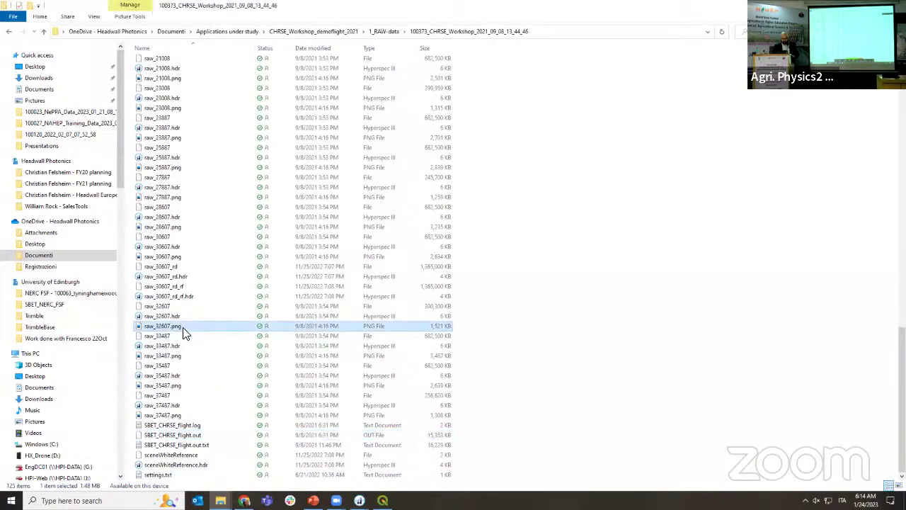
key(Home)
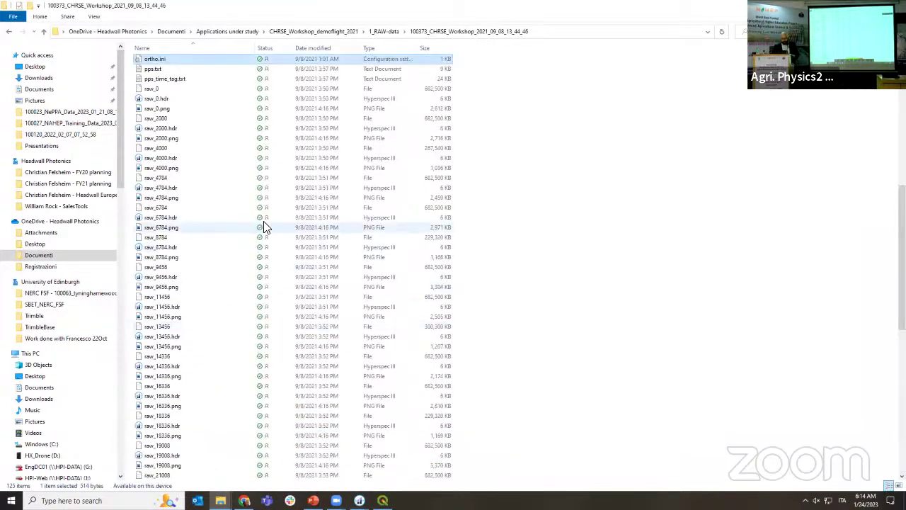
scroll(262, 241, up, 12)
scroll(249, 260, down, 15)
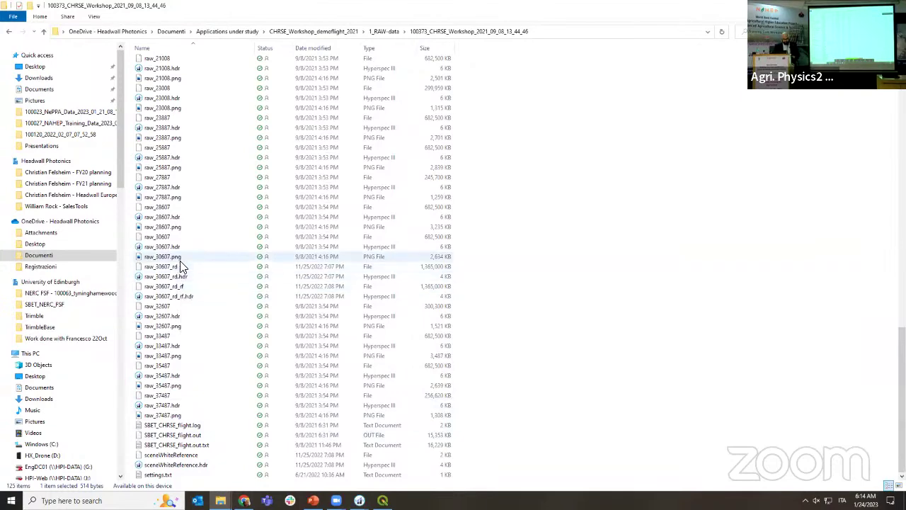
Preview the strip images raw_28607.png and raw_30607.png, and close the image viewer.
double_click(185, 227)
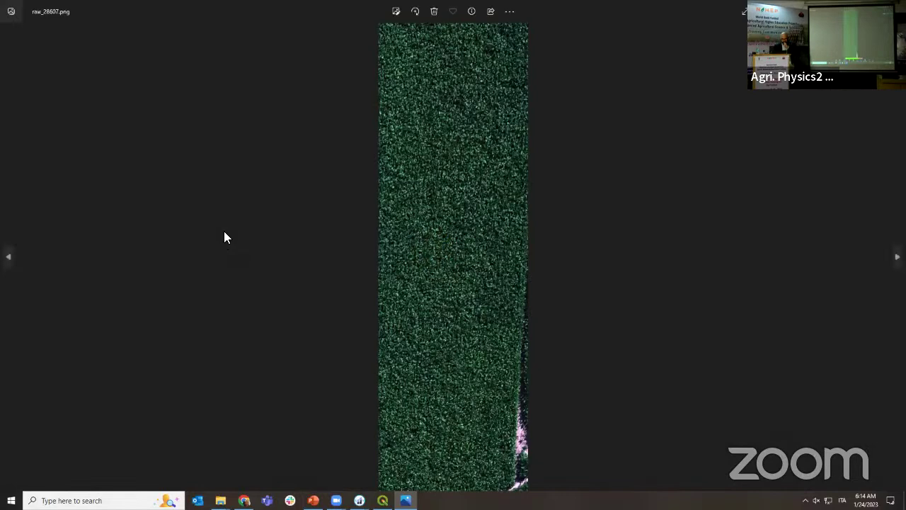
key(Right)
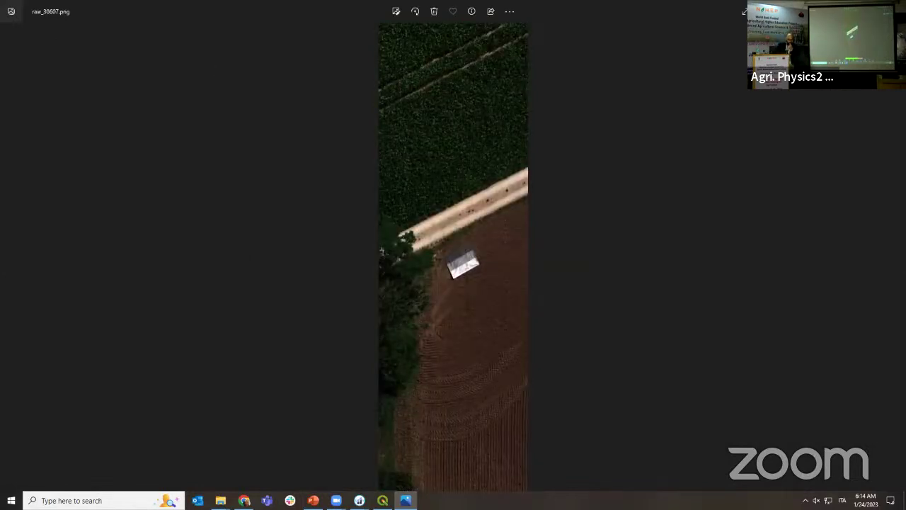
key(alt+F4)
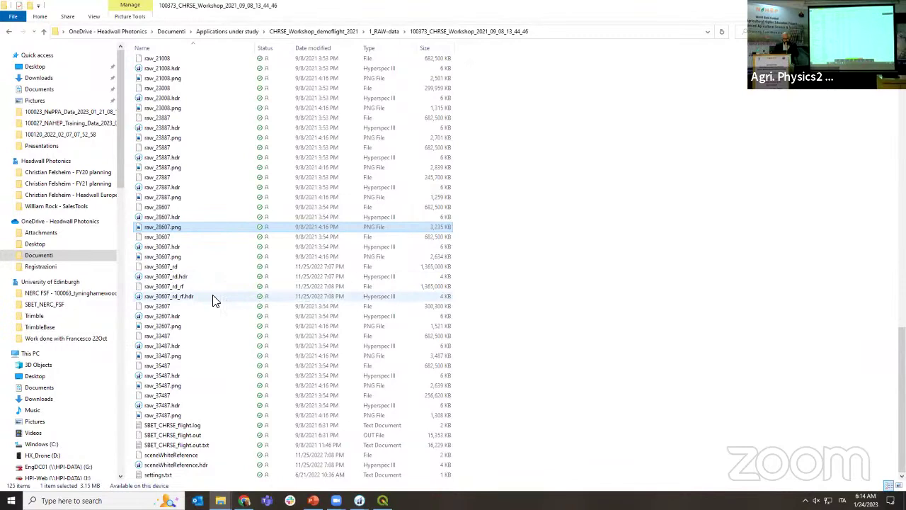
Open the reflectance cube raw_30607_rd_rf.hdr in SpectralView with the three preselected wavelengths, maximize its image, and examine the strip.
double_click(214, 297)
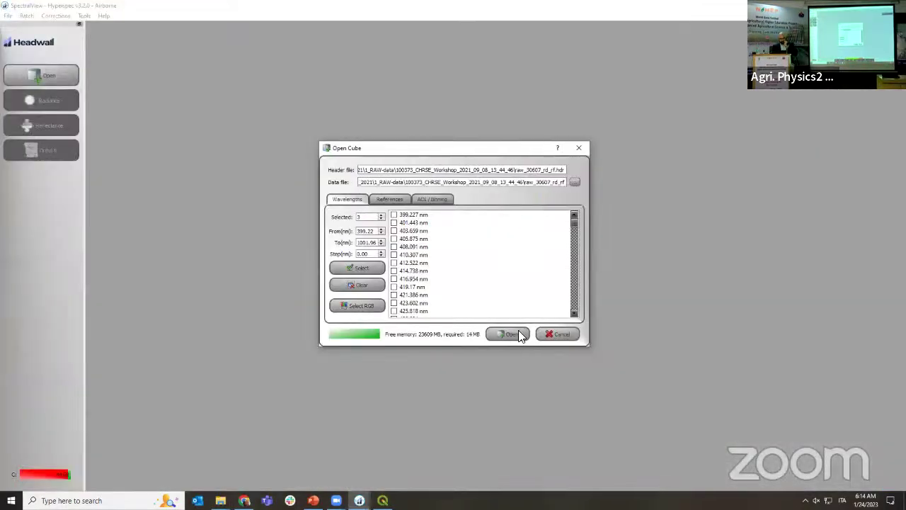
click(511, 333)
click(365, 30)
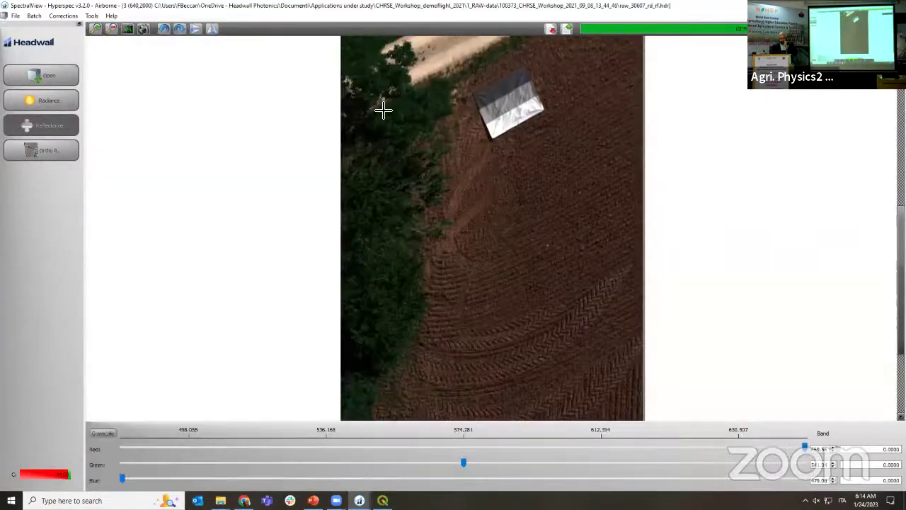
scroll(437, 222, up, 6)
scroll(453, 222, down, 8)
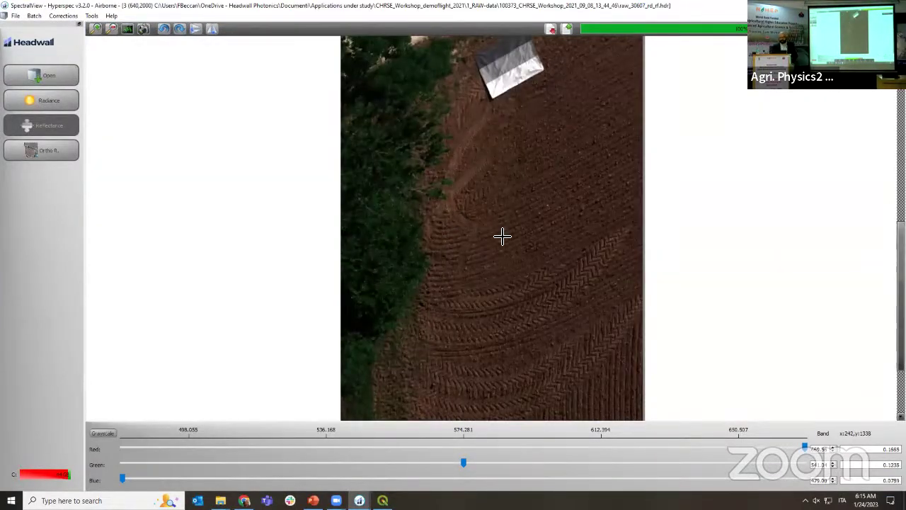
scroll(501, 237, up, 3)
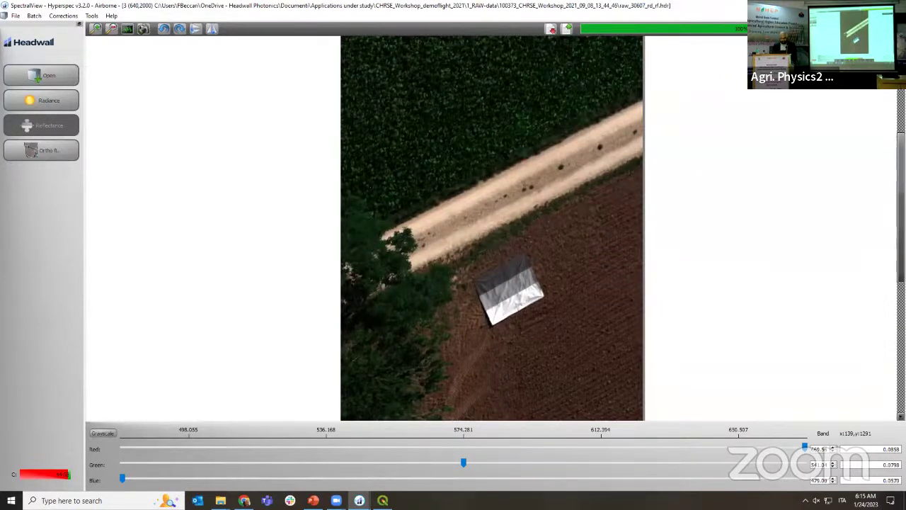
Open the VNIR folder 100110_CHRSE_Workshop_2022_09_21_12_14_46 under CHRSE_Workshop_demoflight_2022 and look through its strip files.
click(214, 492)
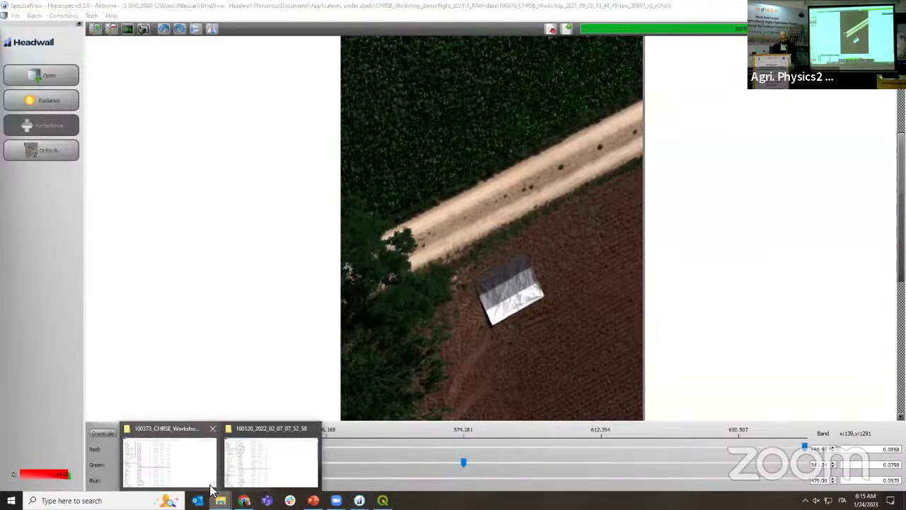
click(210, 487)
click(388, 31)
click(248, 33)
double_click(202, 130)
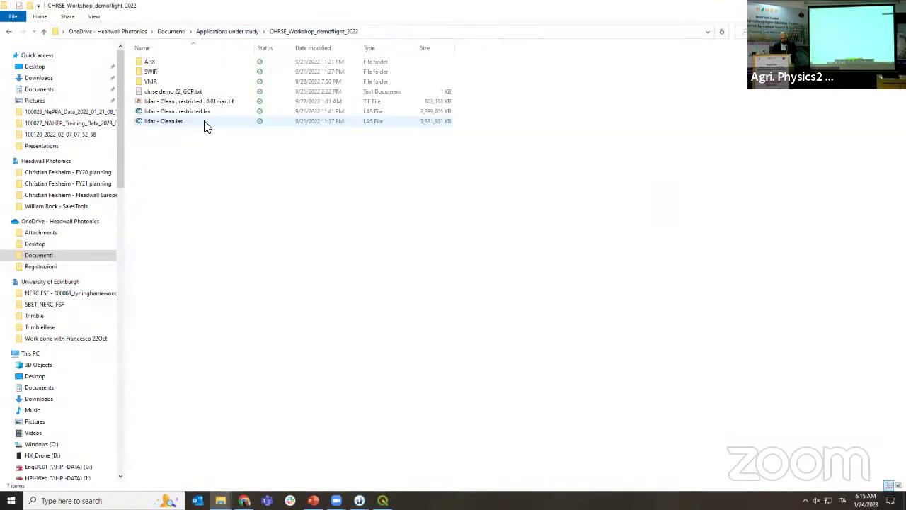
double_click(151, 81)
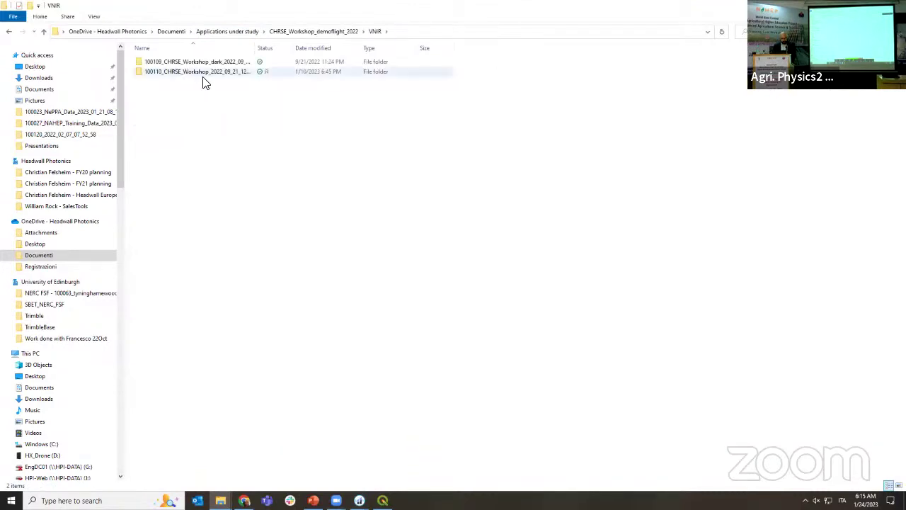
double_click(203, 74)
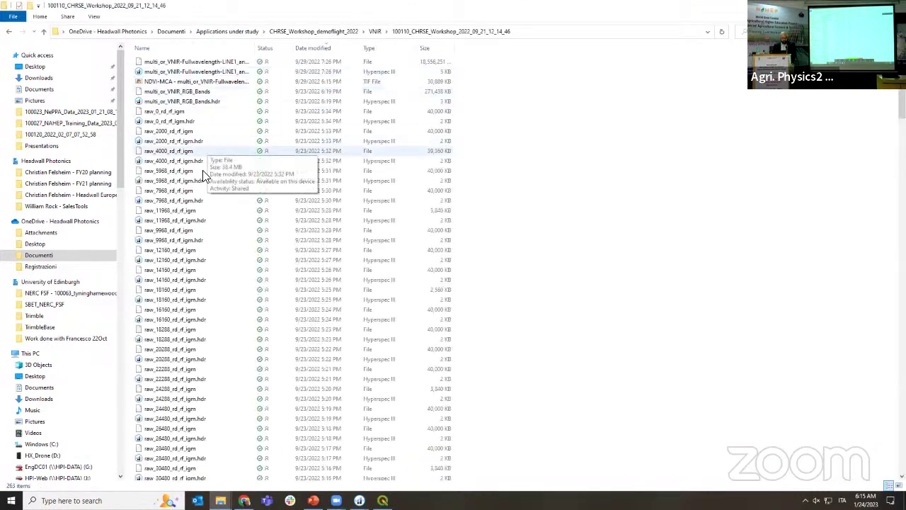
scroll(221, 256, down, 10)
scroll(222, 273, down, 9)
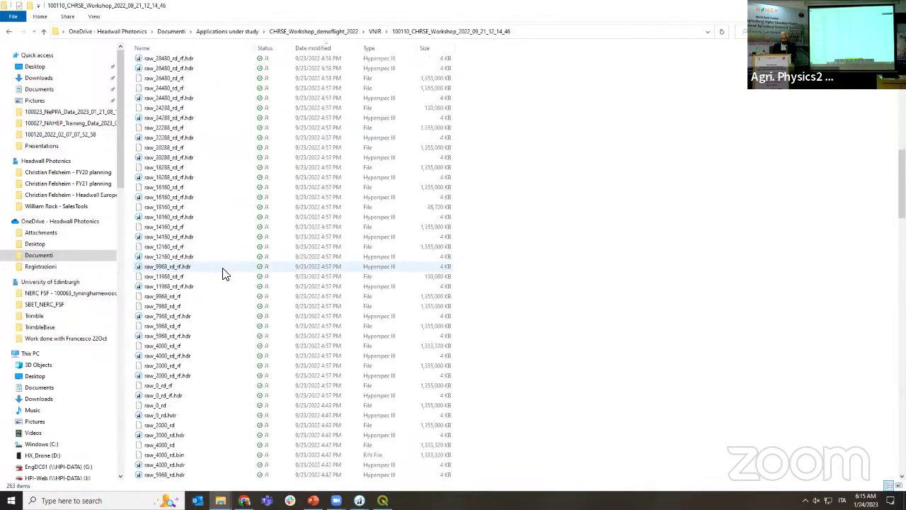
Open the reflectance cube raw_5968_rd_rf.hdr in SpectralView with the three preselected wavelengths, maximize its image, and examine the whole strip.
double_click(187, 337)
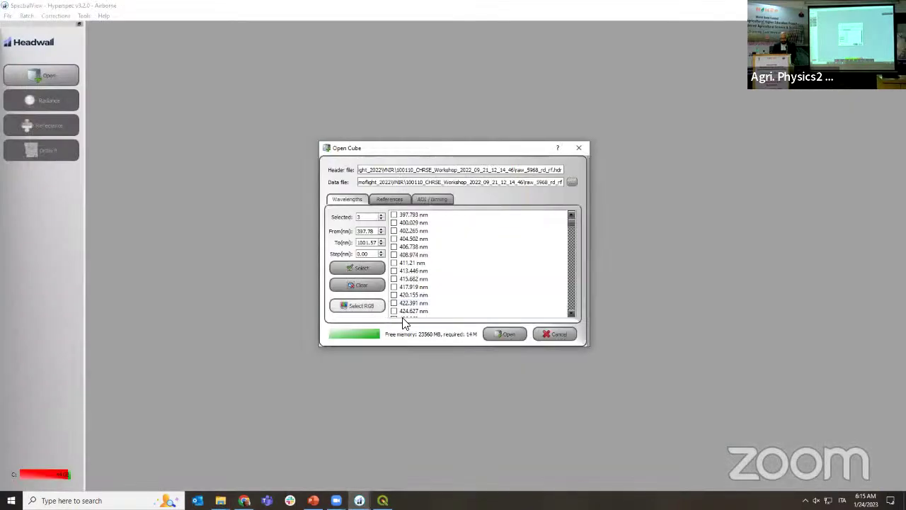
click(489, 334)
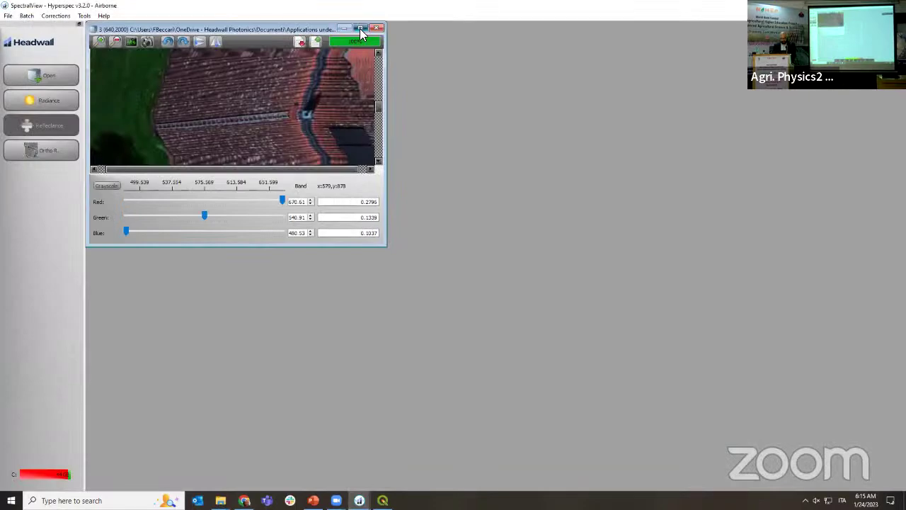
click(360, 29)
scroll(578, 212, up, 10)
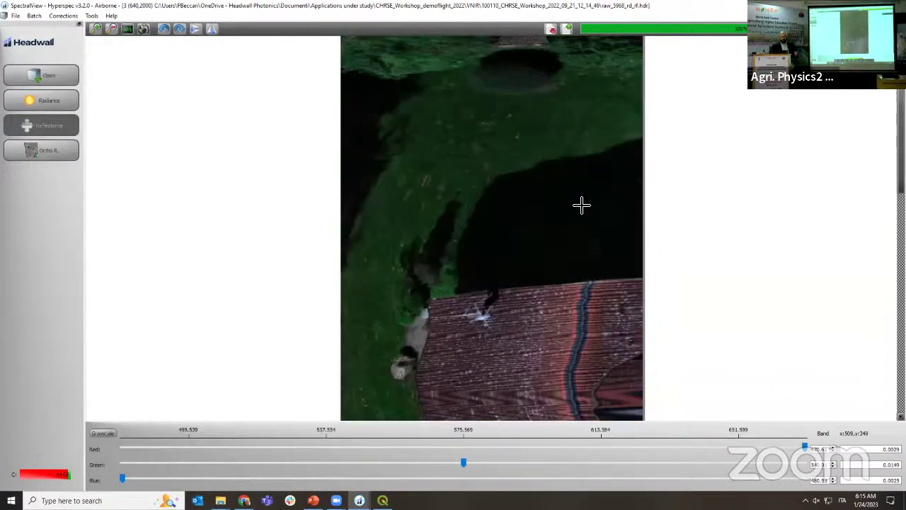
scroll(582, 204, down, 8)
scroll(582, 204, up, 7)
scroll(590, 197, down, 5)
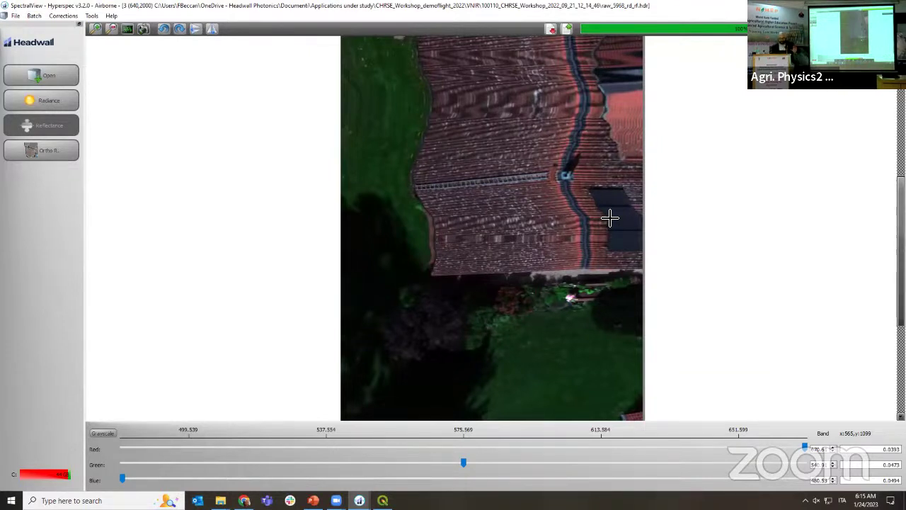
Return to File Explorer and reopen the VNIR folder 100110_CHRSE_Workshop_2022_09_21_12_14_46 under CHRSE_Workshop_demoflight_2022.
click(248, 498)
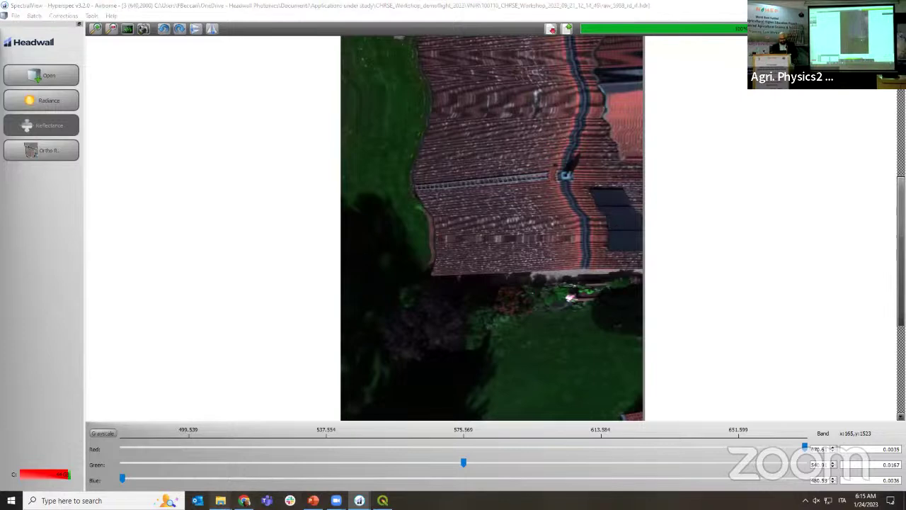
click(244, 479)
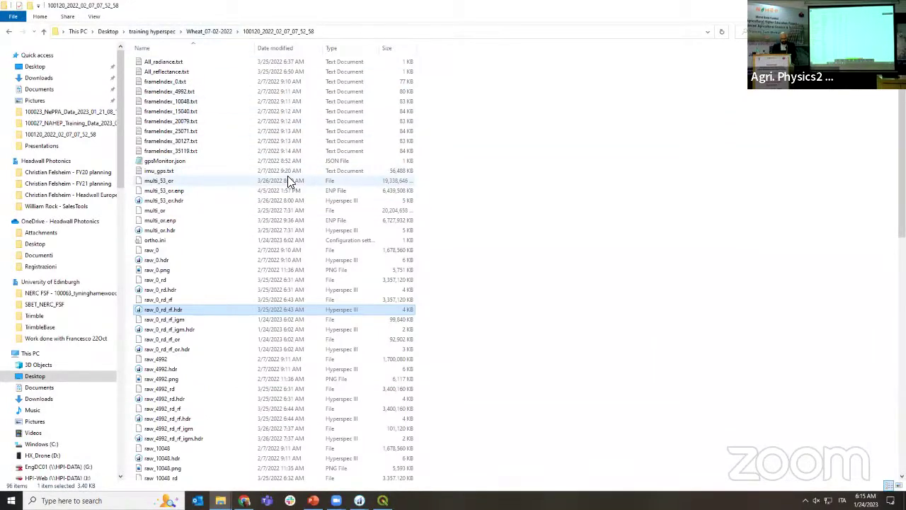
key(alt+Tab)
key(Tab)
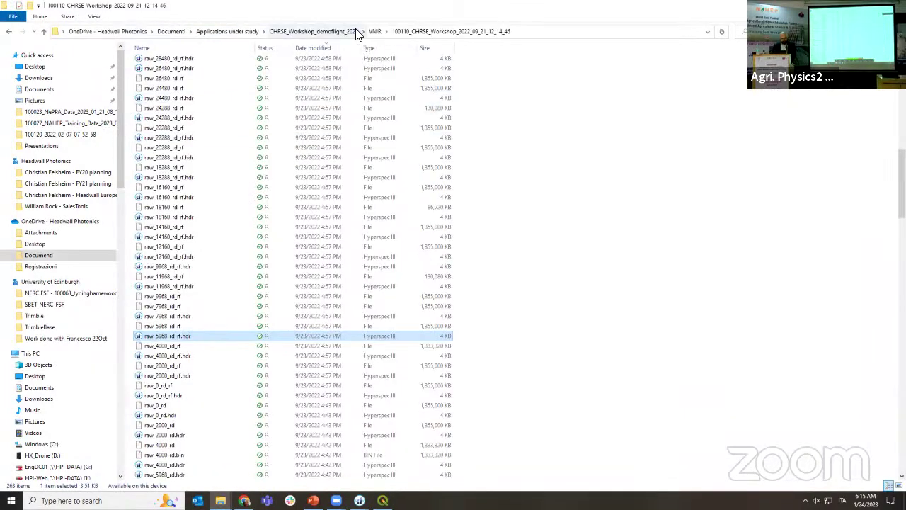
click(349, 32)
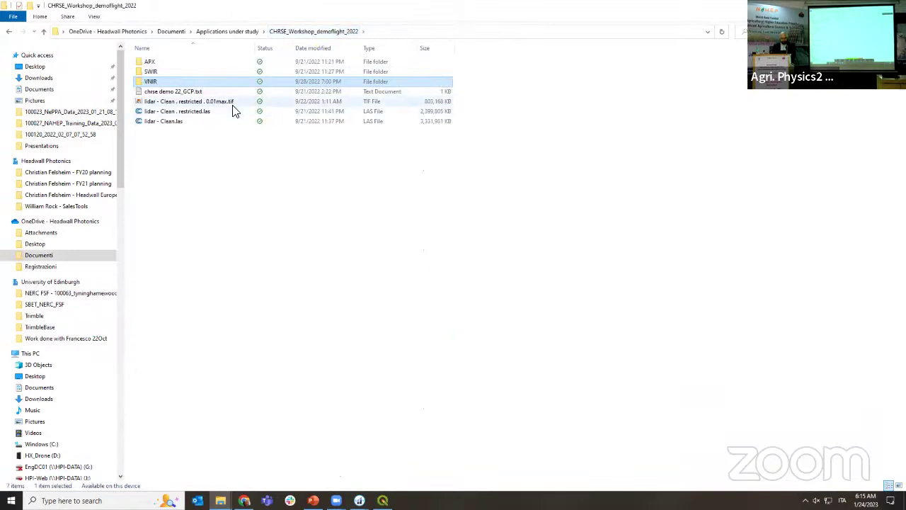
double_click(202, 83)
double_click(196, 72)
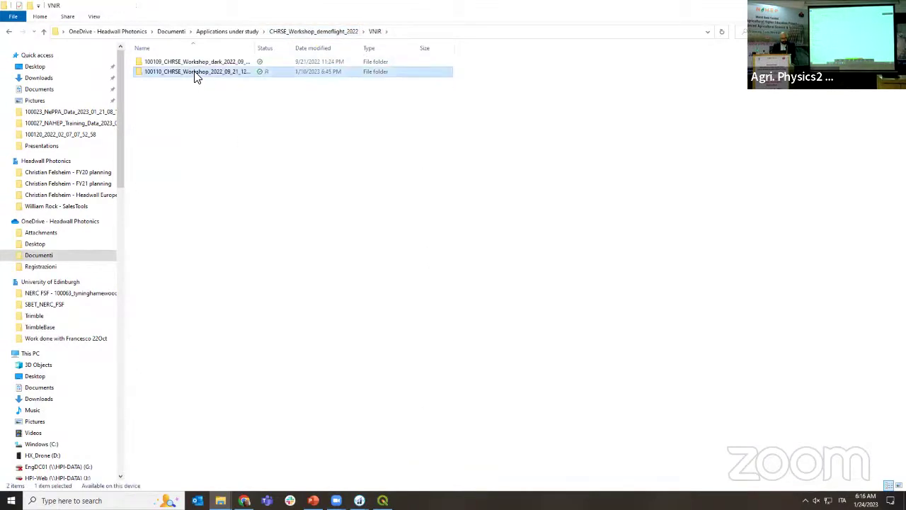
click(194, 72)
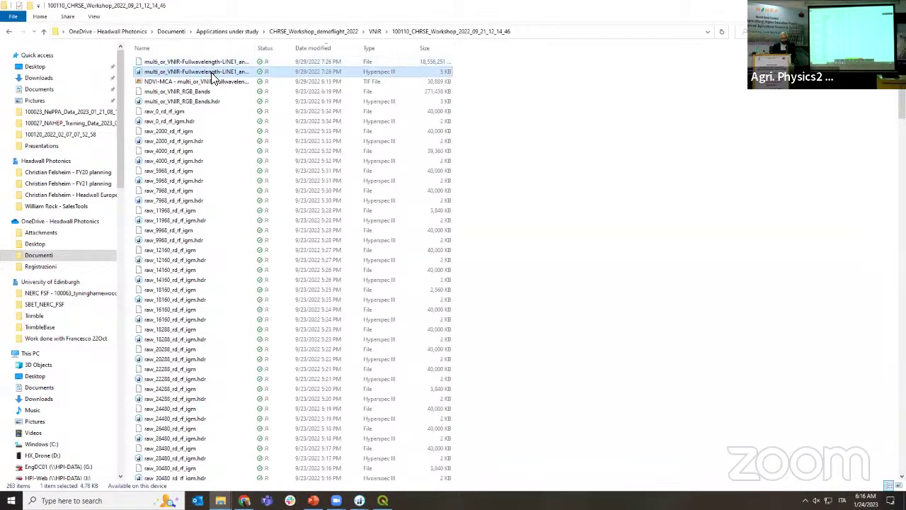
Load the multi_or_VNIR_RGB_Bands mosaic into QGIS above the lidar DEM and inspect the house and road area closely.
click(212, 92)
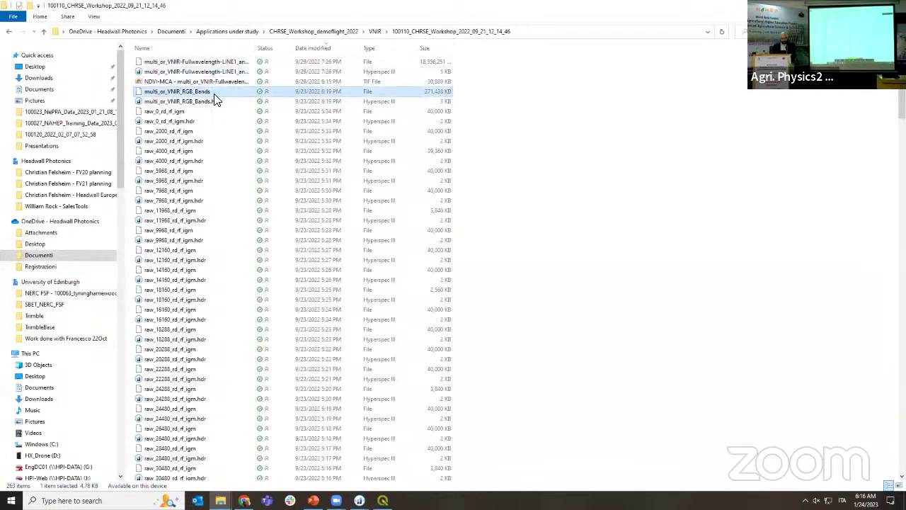
drag(215, 99, 162, 314)
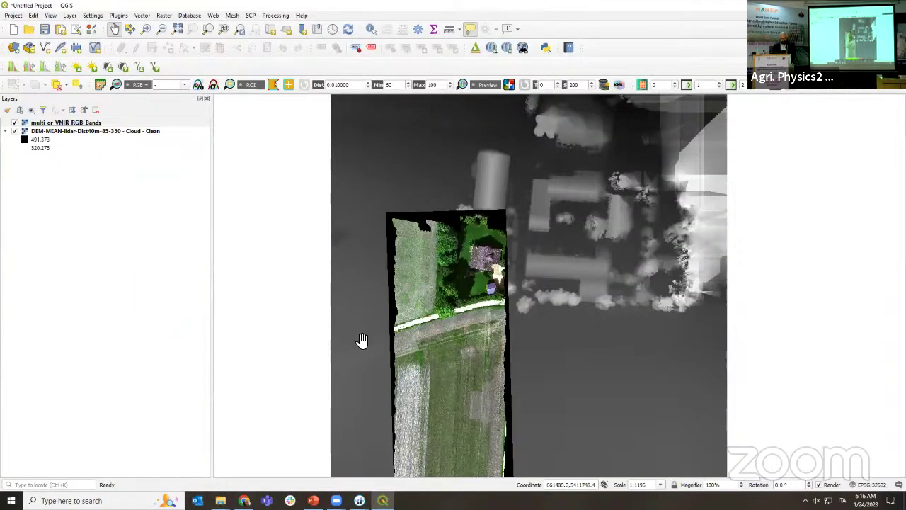
scroll(505, 299, up, 3)
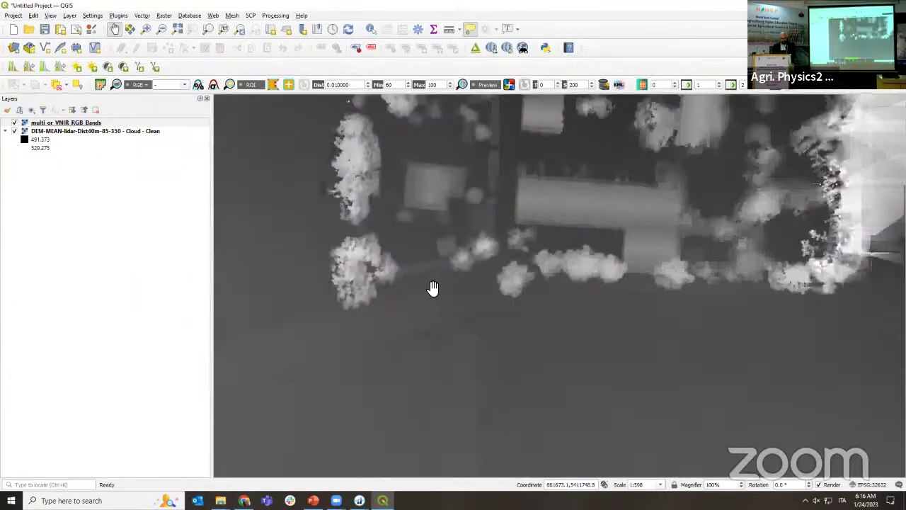
scroll(433, 248, up, 1)
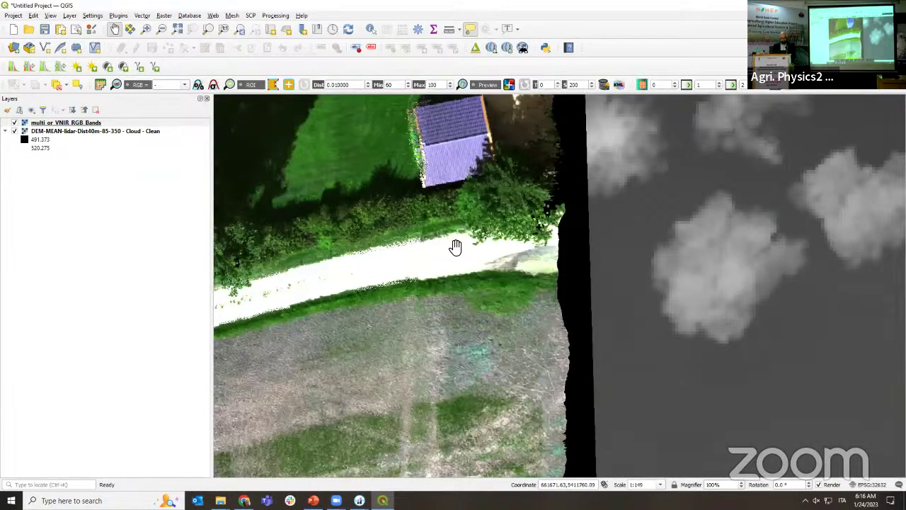
Compare the QGIS mosaic with the raw_5968 strip in SpectralView, and view the full mosaic over the lidar DEM.
key(super+Tab)
key(alt+Tab)
key(alt+Tab)
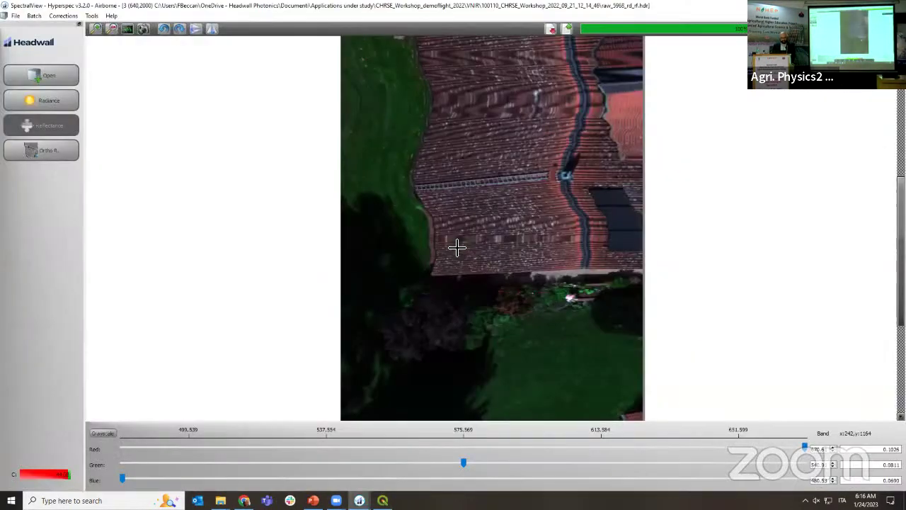
key(alt+Tab)
scroll(411, 202, down, 3)
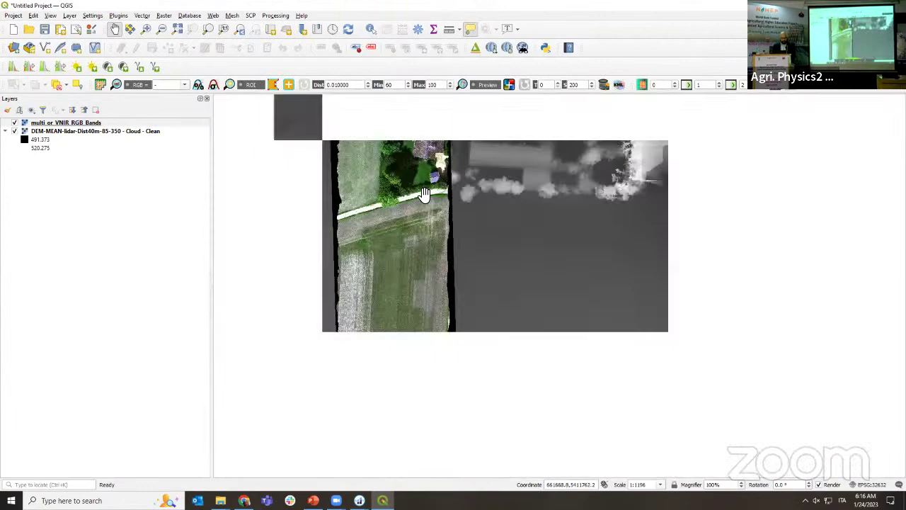
drag(411, 201, 500, 226)
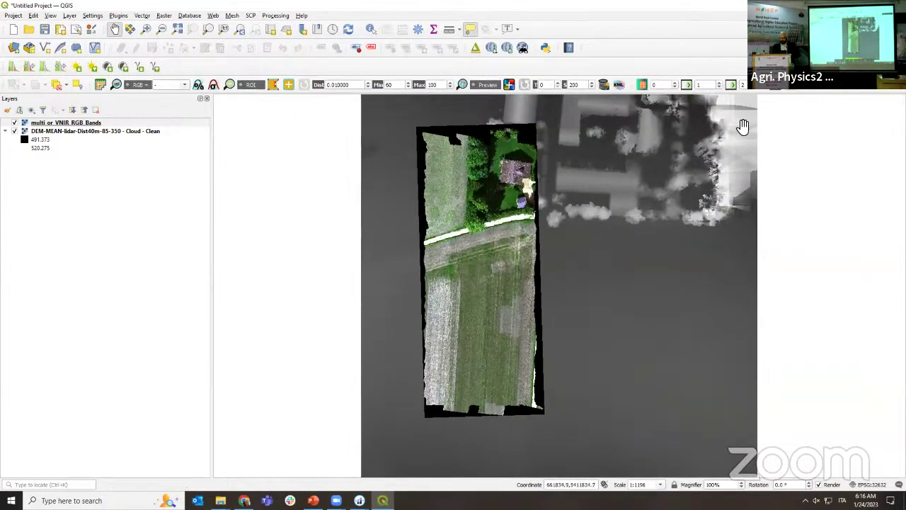
Close the SpectralView window with the raw_5968 strip and switch to the one showing raw_30607_rd_rf.
key(alt+Tab)
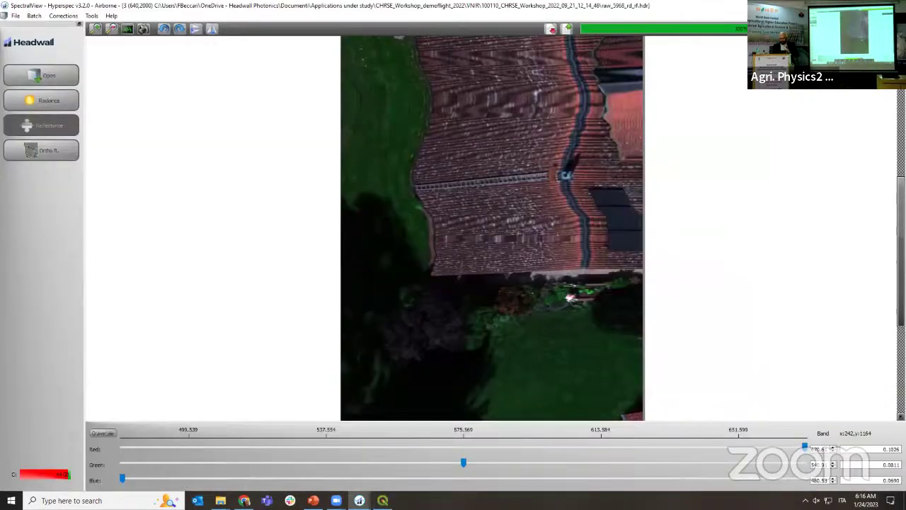
key(ctrl+F4)
key(alt+Tab)
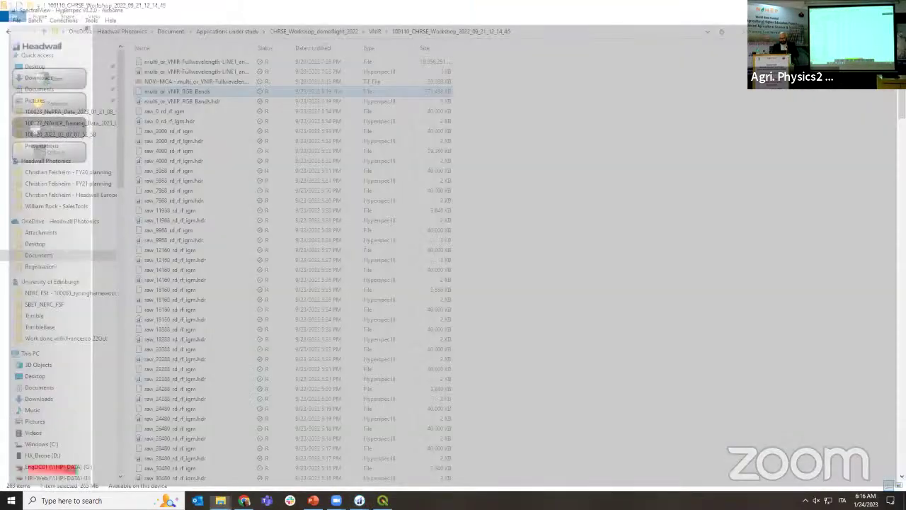
mouse_move(382, 501)
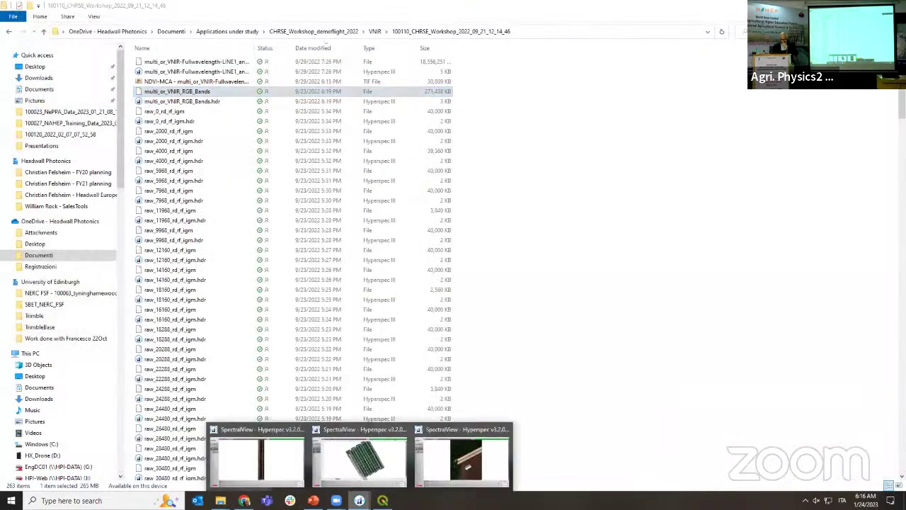
click(453, 473)
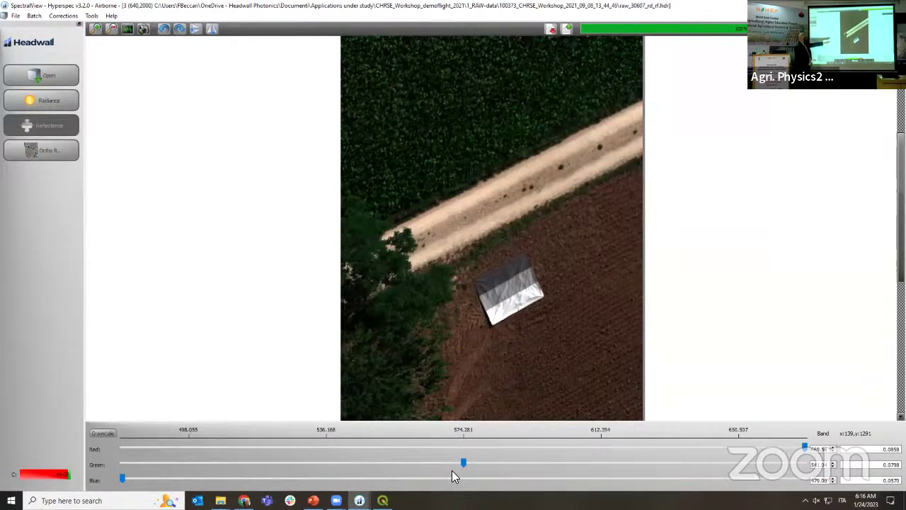
Switch to QGIS and hide the multi_or_VNIR_RGB_Bands layer, leaving the lidar DEM displayed.
click(39, 156)
click(383, 501)
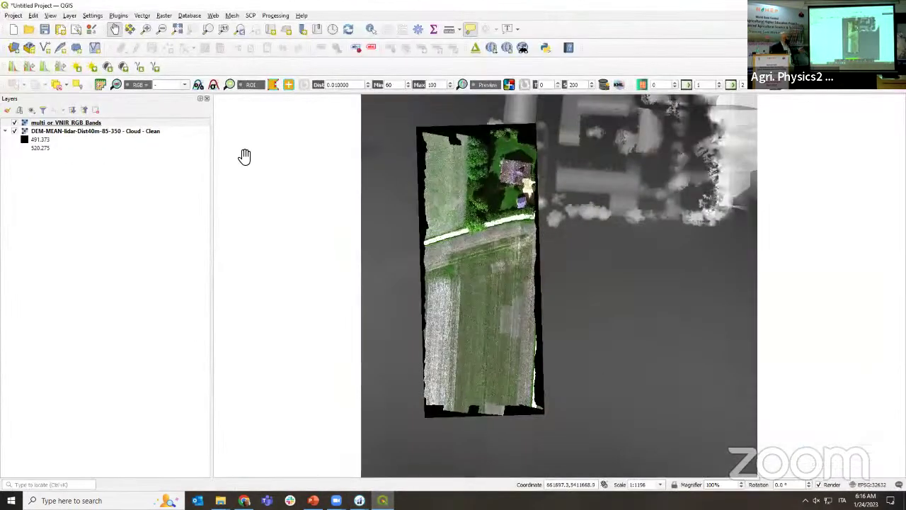
click(14, 123)
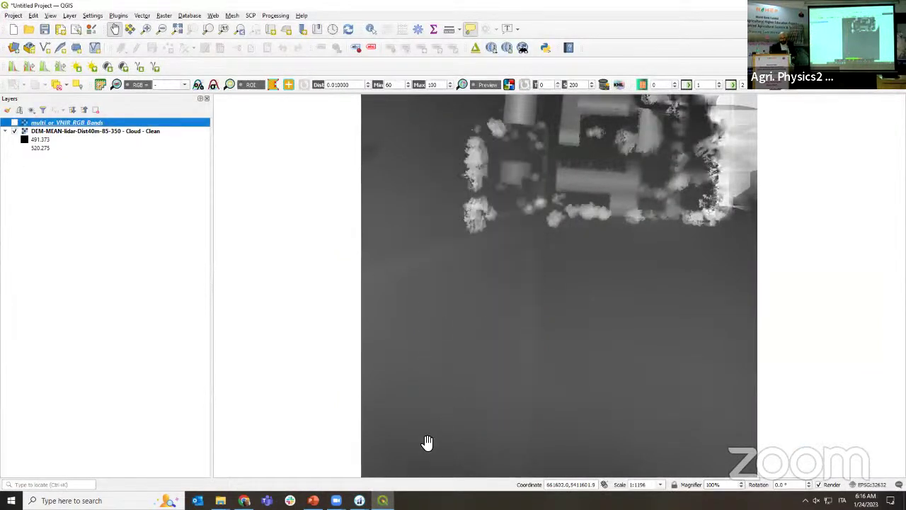
Open the Ortho Rectification settings for raw_30607_rd_rf in SpectralView, show the advanced settings, and point out the altitude offset.
mouse_move(359, 501)
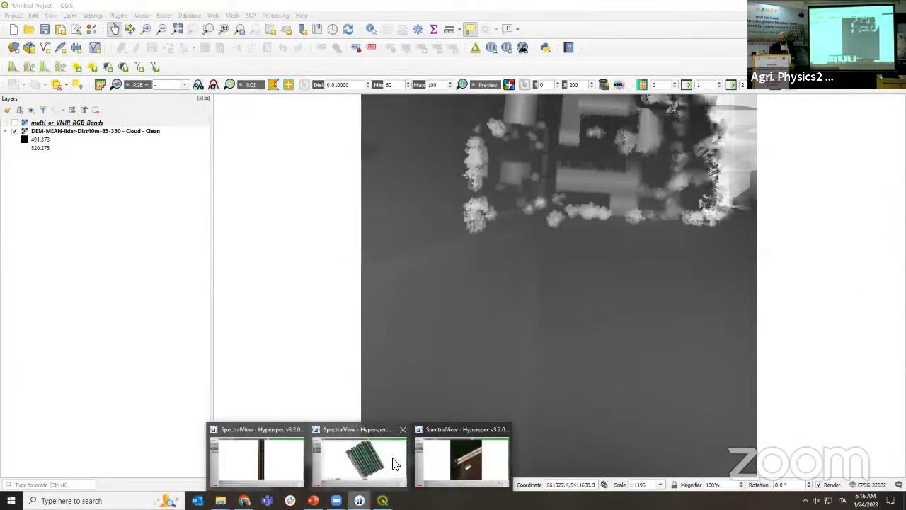
click(446, 460)
click(61, 156)
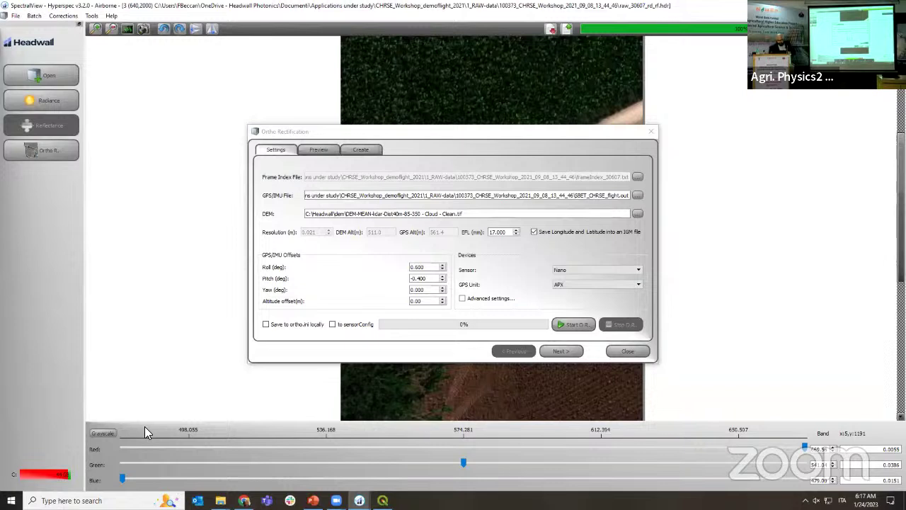
click(496, 298)
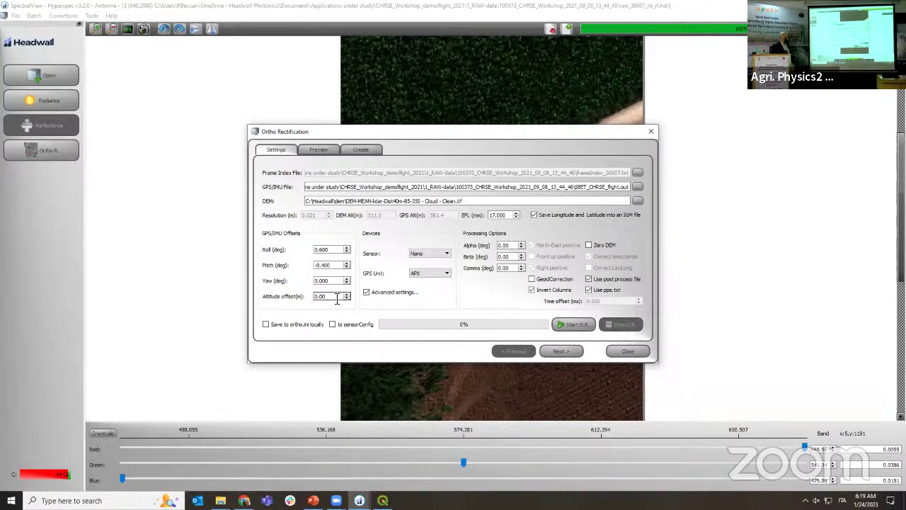
drag(337, 297, 315, 296)
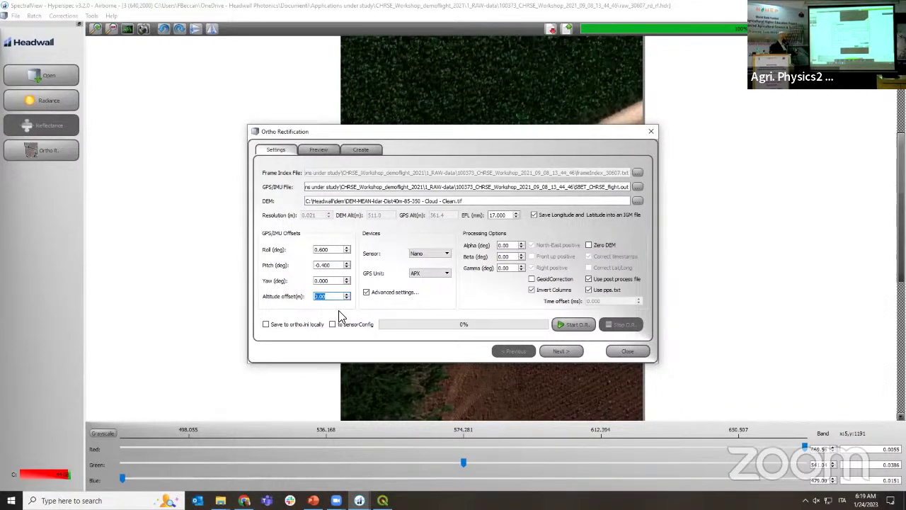
Run the ortho-rectification of raw_30607_rd_rf, view its preview, review the EFL setting, and close the dialog.
click(587, 325)
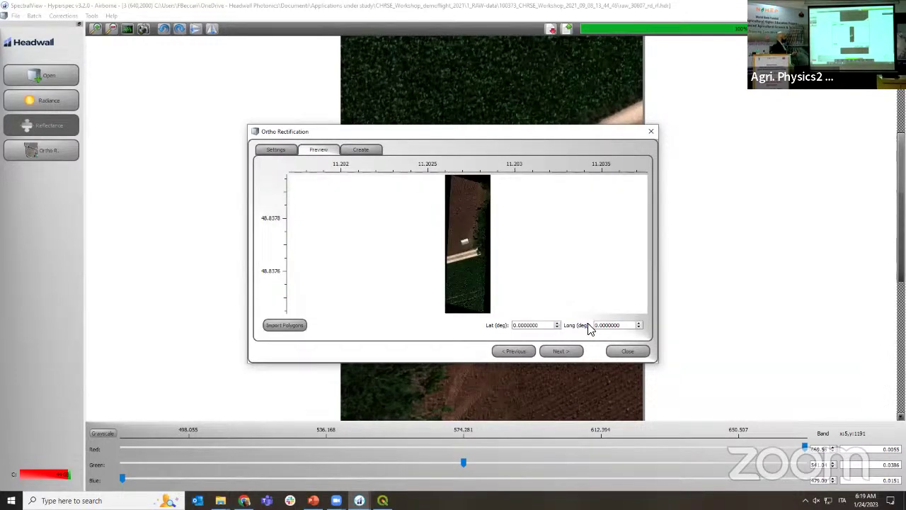
click(276, 150)
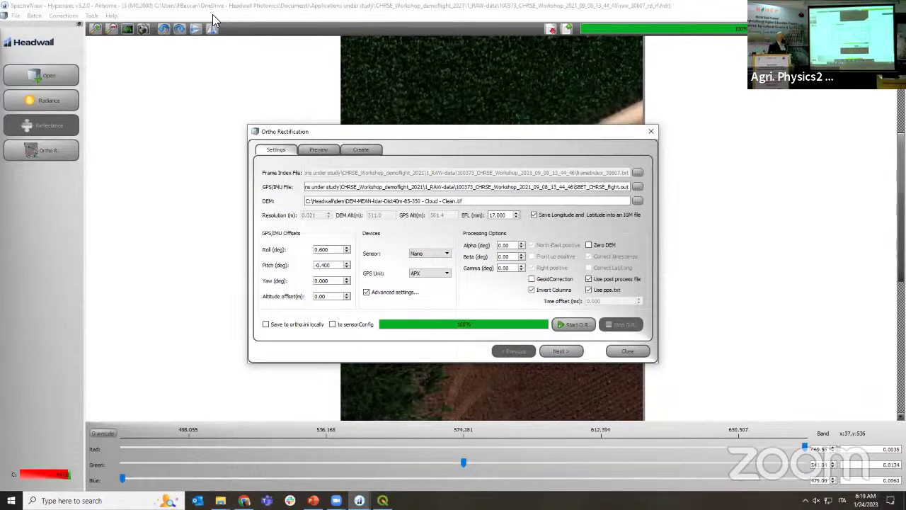
drag(515, 214, 497, 215)
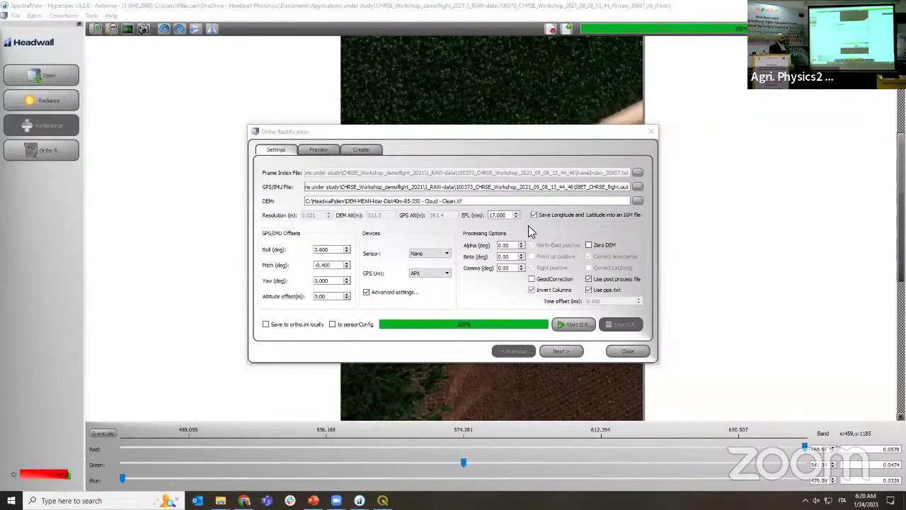
click(624, 350)
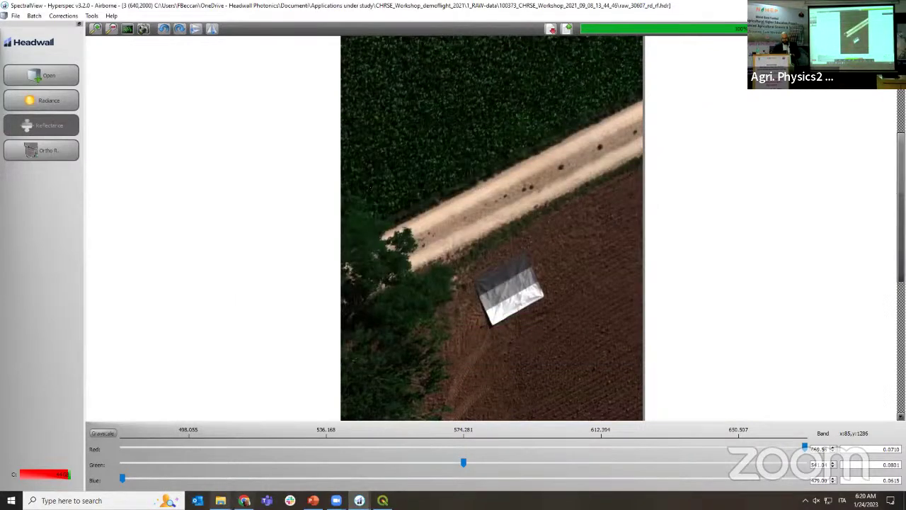
Open multi_or_VNIR_RGB_Bands.hdr from the 100110_CHRSE_Workshop_2022_09_21_12_14_46 folder in SpectralView with its RGB bands, and maximize the image window.
mouse_move(220, 500)
click(271, 457)
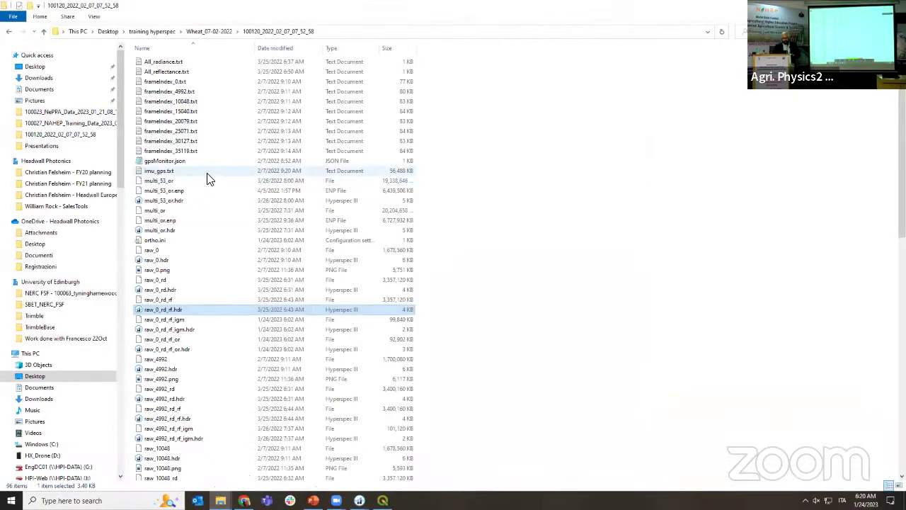
click(207, 172)
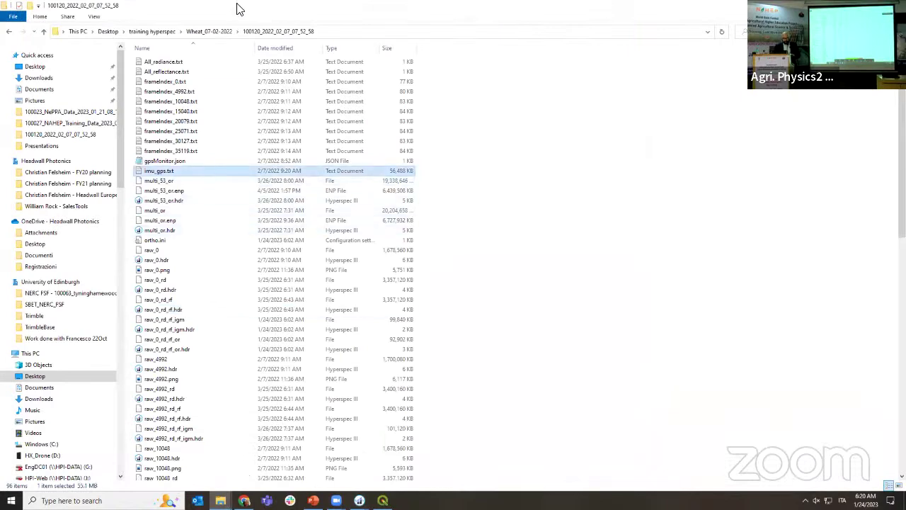
key(alt+Tab)
key(alt+Tab)
click(208, 103)
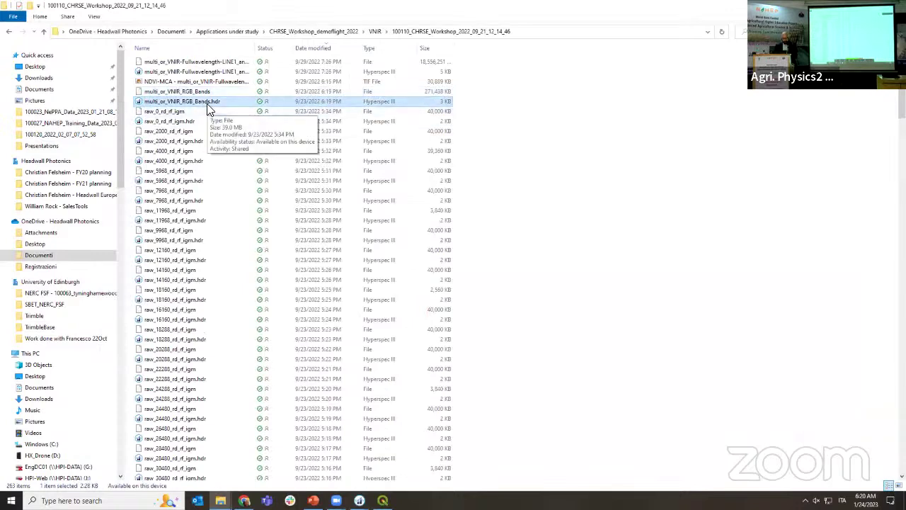
double_click(208, 103)
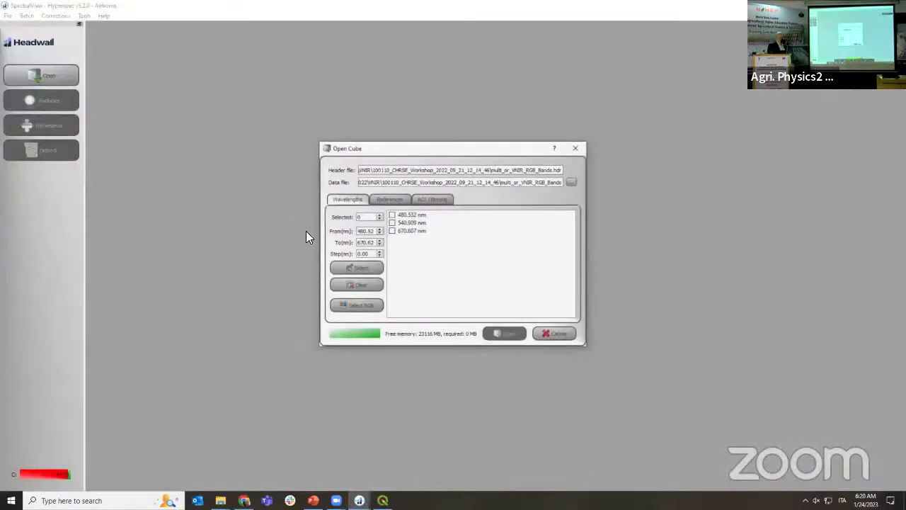
click(517, 335)
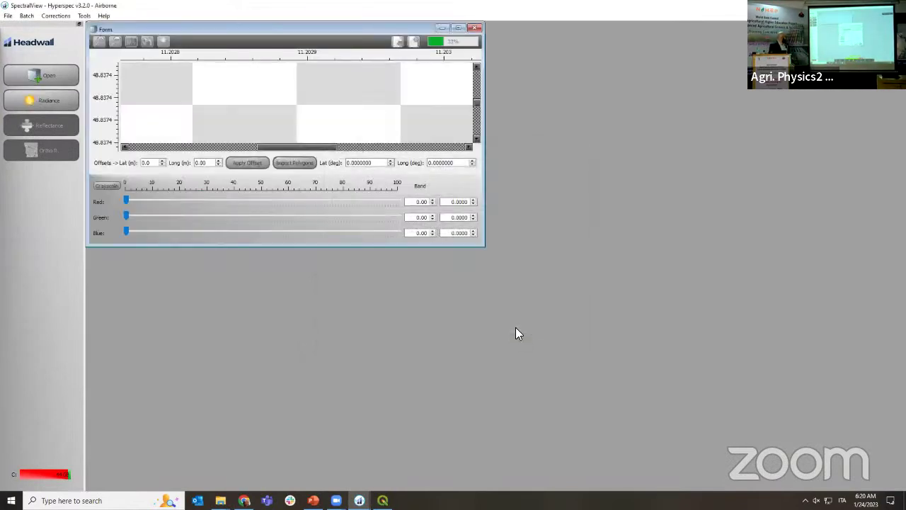
click(458, 28)
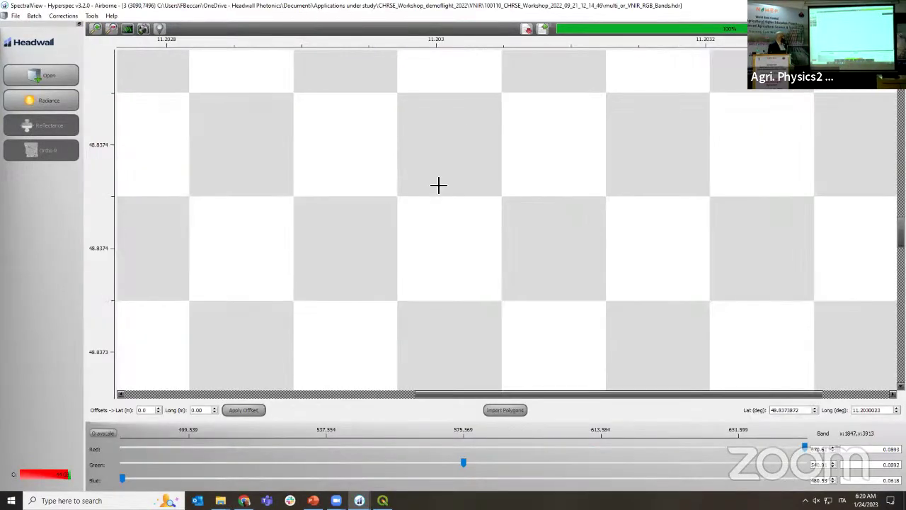
Examine the VNIR mosaic around the white road, focusing on the reference tarp and strip alignment beside the trees.
scroll(479, 209, down, 3)
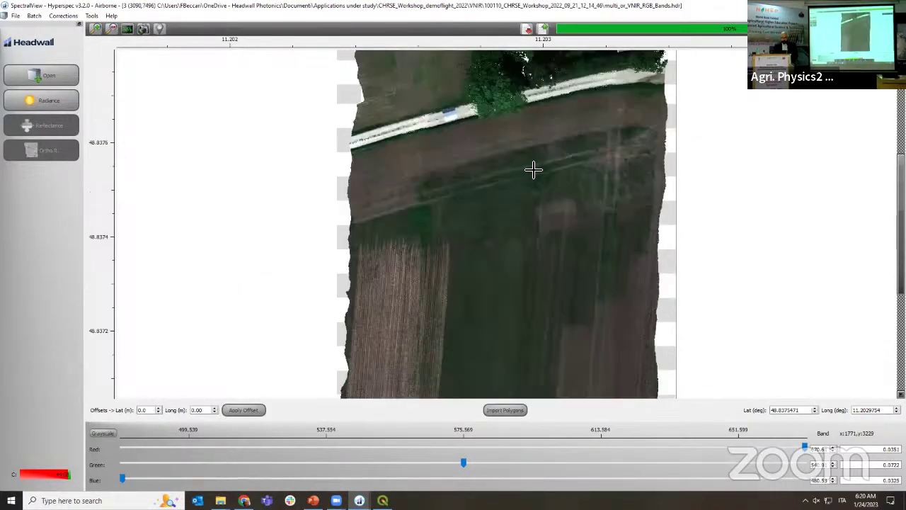
scroll(534, 172, down, 2)
scroll(534, 172, down, 2)
scroll(533, 166, up, 2)
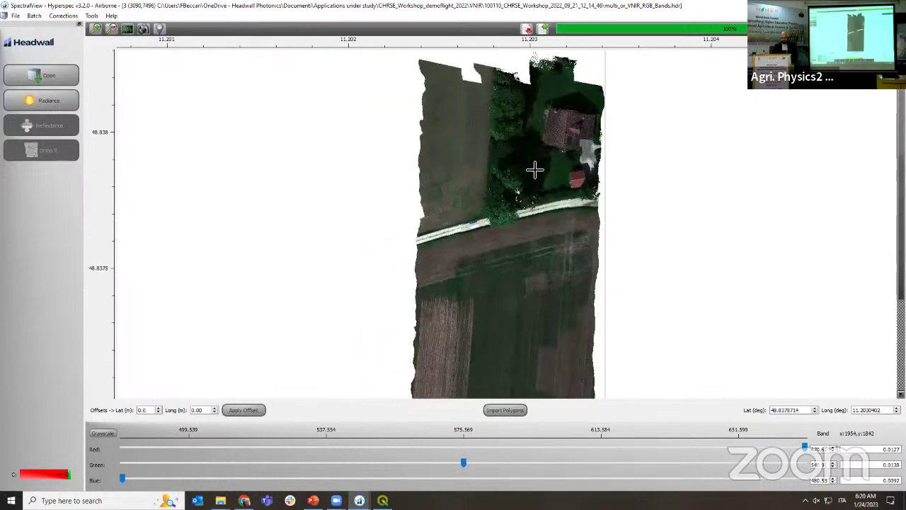
scroll(546, 208, up, 3)
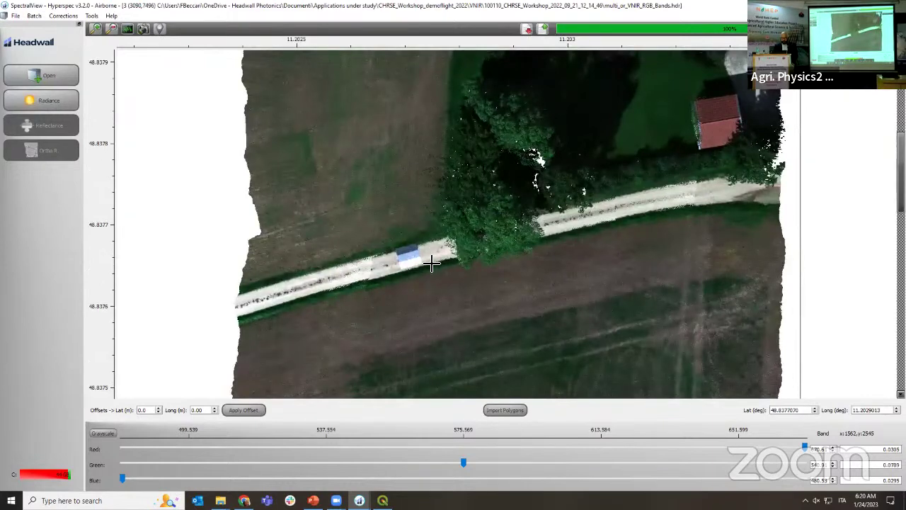
scroll(382, 262, up, 2)
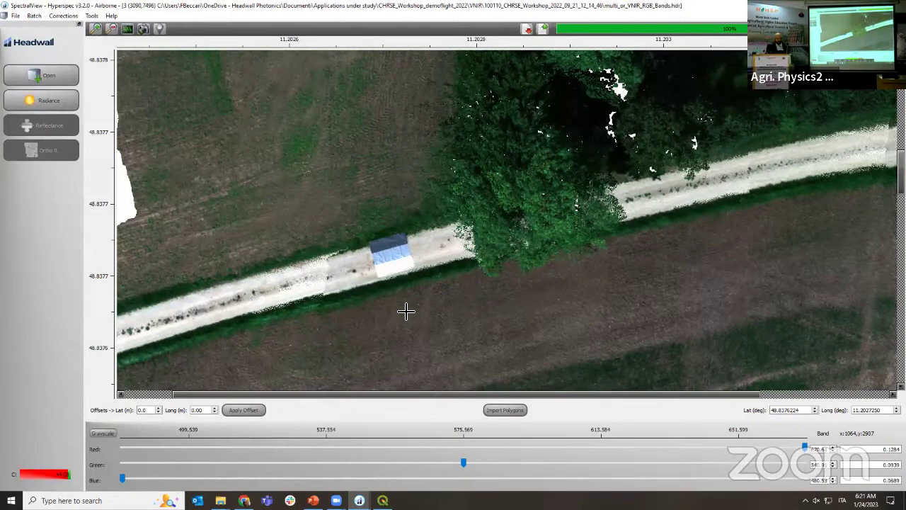
Inspect the rest of the mosaic, from the crop fields south of the road up to the farmhouse.
scroll(400, 301, down, 2)
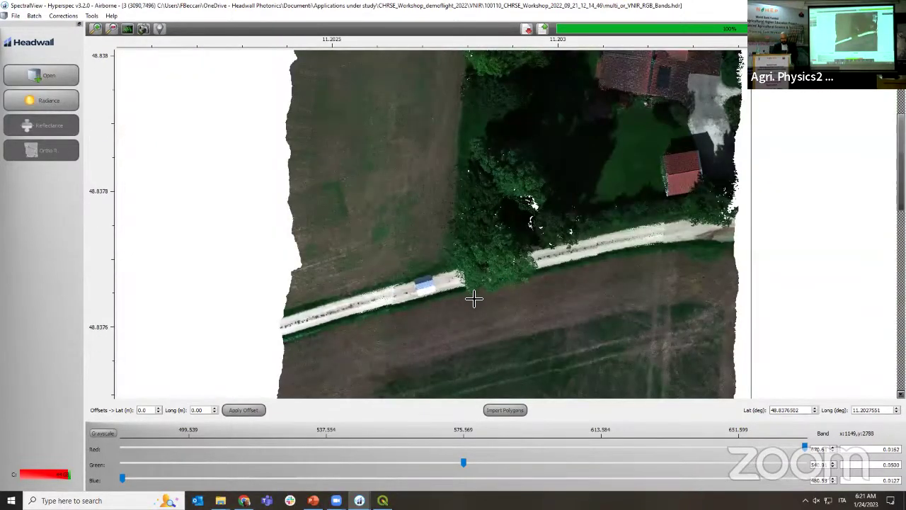
scroll(475, 299, down, 3)
scroll(477, 299, down, 4)
scroll(477, 301, up, 6)
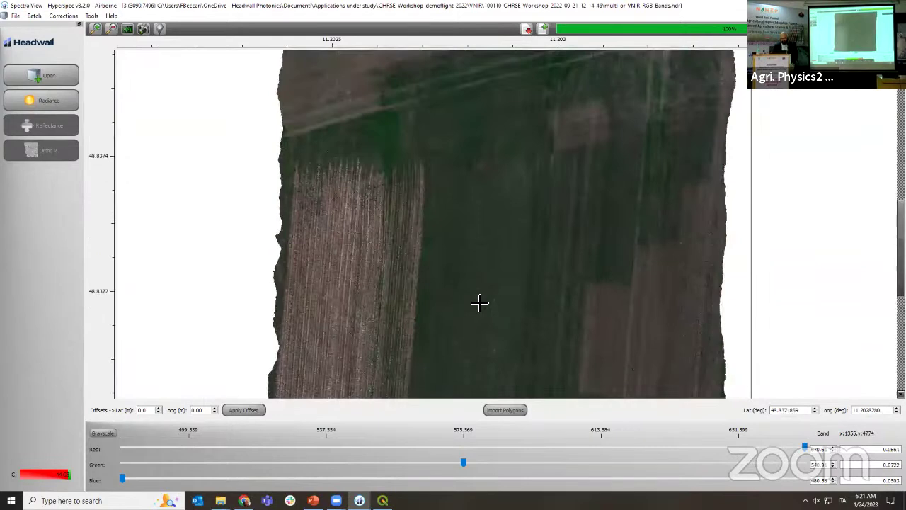
scroll(479, 303, up, 3)
scroll(480, 303, up, 3)
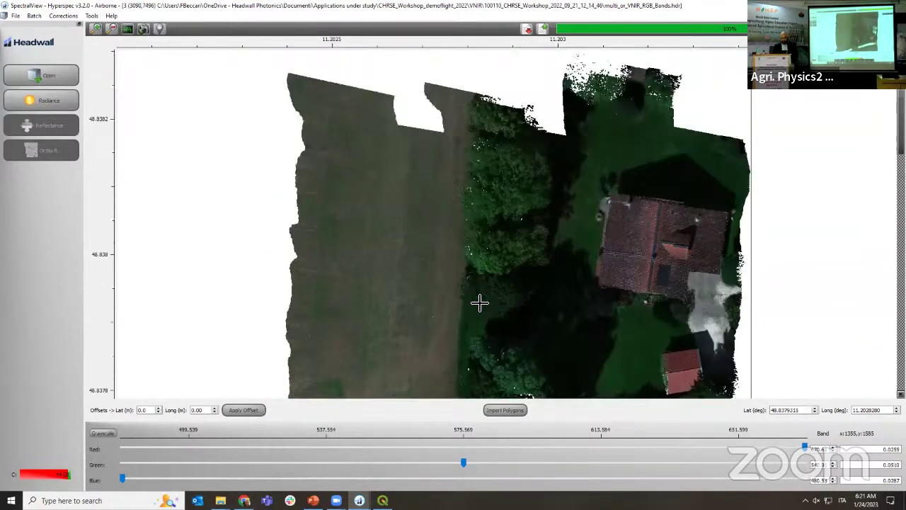
scroll(479, 303, down, 3)
scroll(677, 196, up, 3)
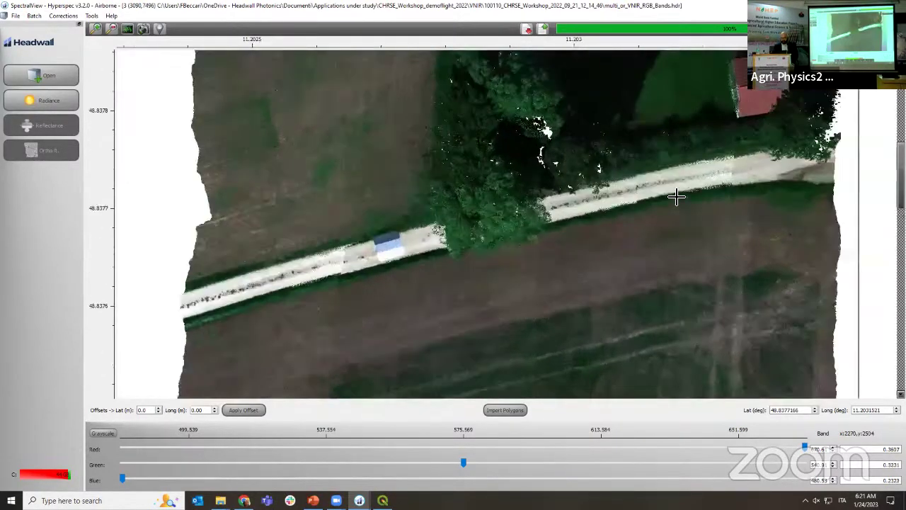
Check the strip seams along the road east of the trees and review the trees and the full mosaic extent.
scroll(772, 174, up, 2)
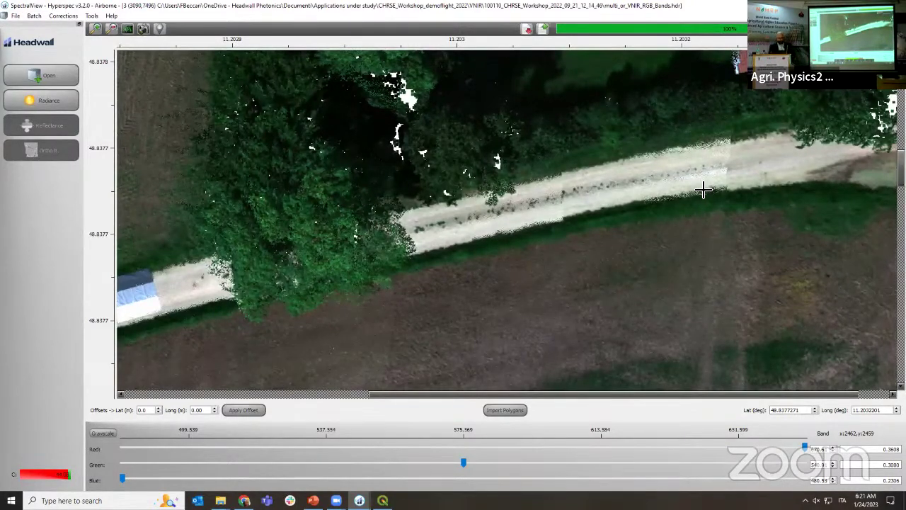
scroll(701, 188, down, 3)
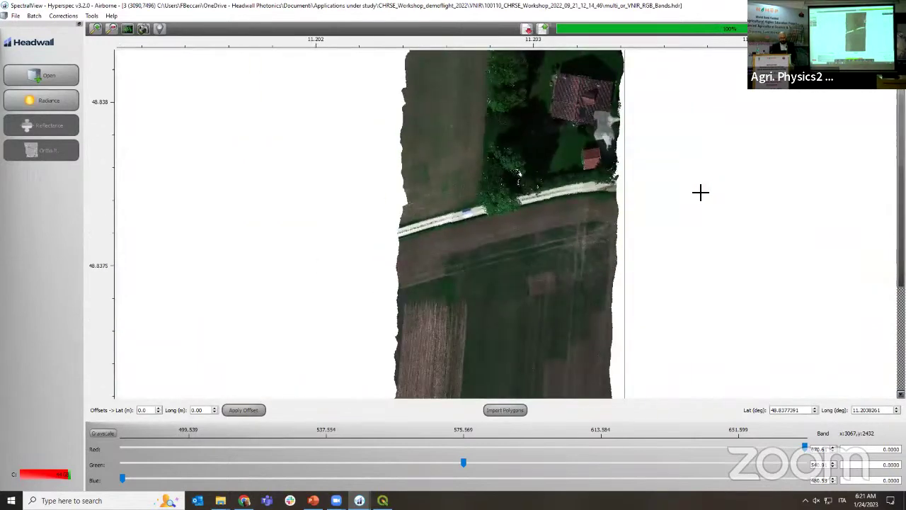
scroll(701, 192, down, 1)
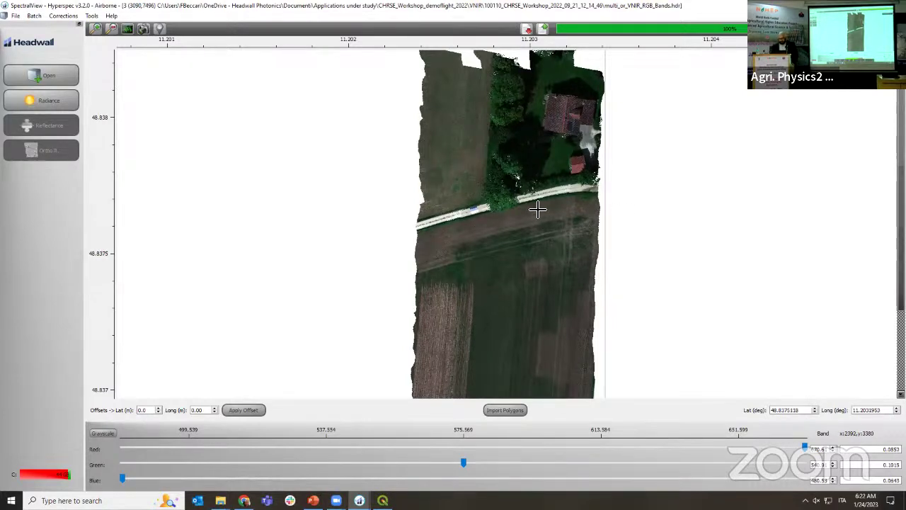
scroll(548, 227, up, 5)
scroll(544, 204, down, 2)
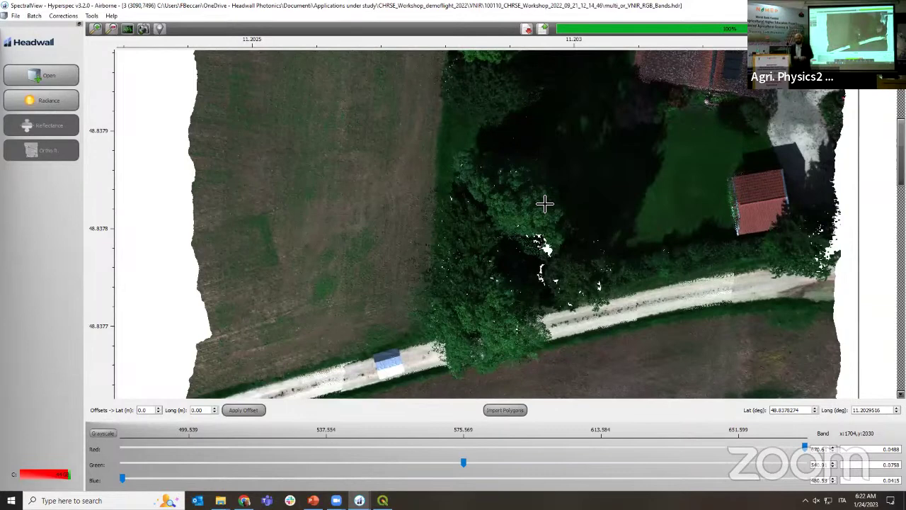
scroll(578, 214, down, 3)
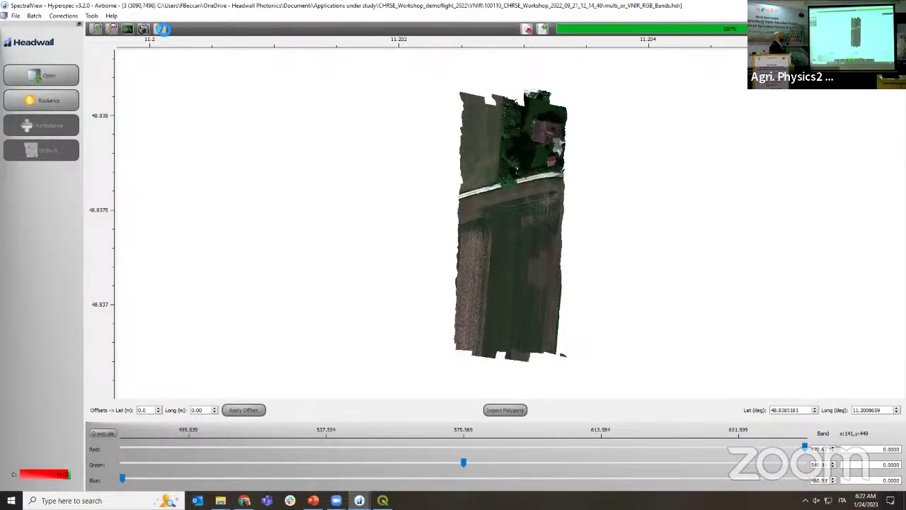
Overlay the VNIR mosaic on the satellite map in the browser, showing the road and reference tarp up close.
click(163, 29)
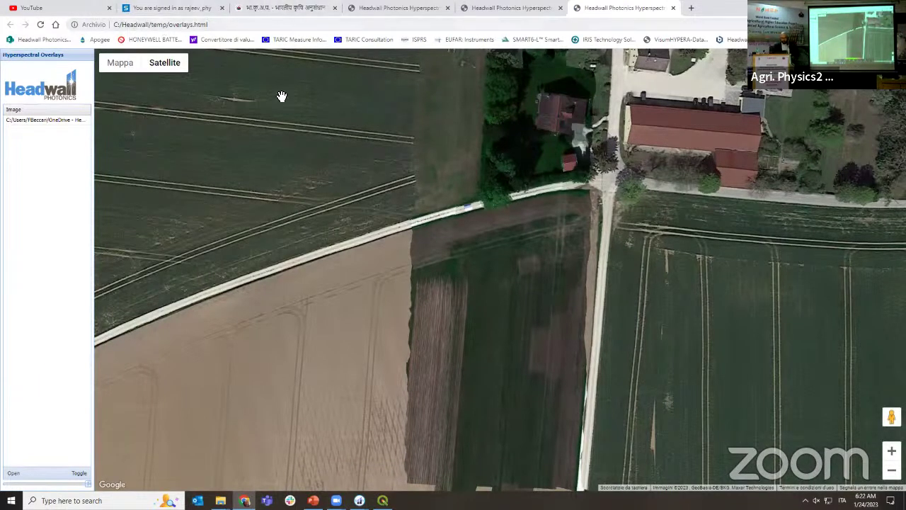
scroll(538, 158, up, 1)
scroll(539, 161, up, 2)
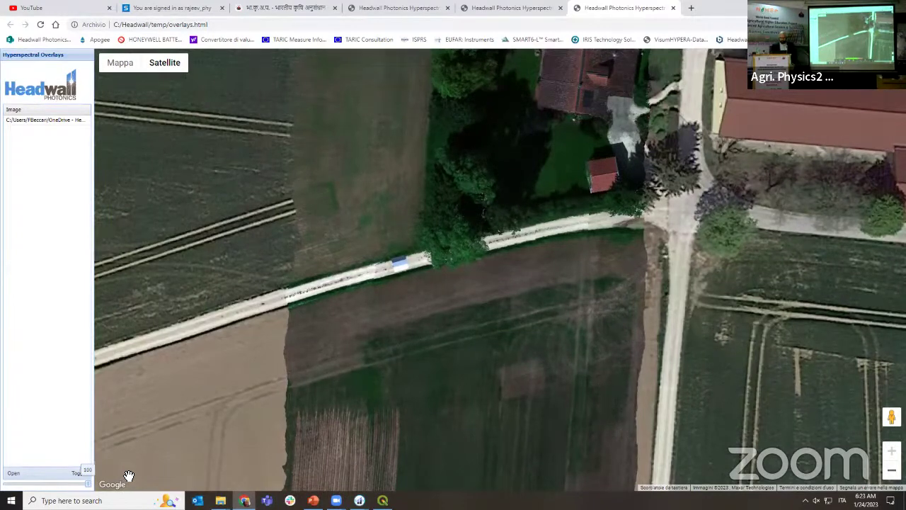
Toggle the mosaic overlay off and on to compare it with the satellite imagery, including the wider surroundings.
click(76, 472)
click(75, 472)
drag(126, 469, 173, 443)
scroll(348, 346, down, 4)
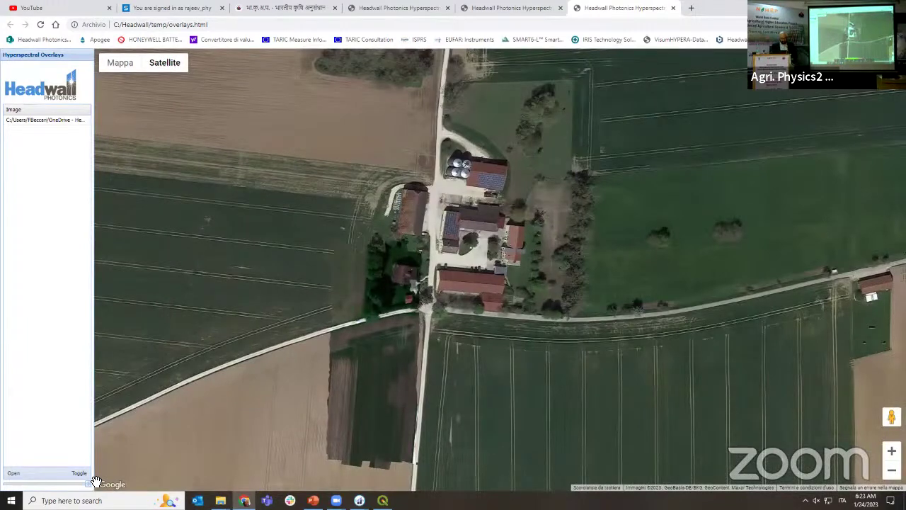
Fade the overlay's opacity down and back up to check how the mosaic aligns with the satellite roads and fields.
drag(87, 483, 51, 484)
drag(24, 485, 66, 482)
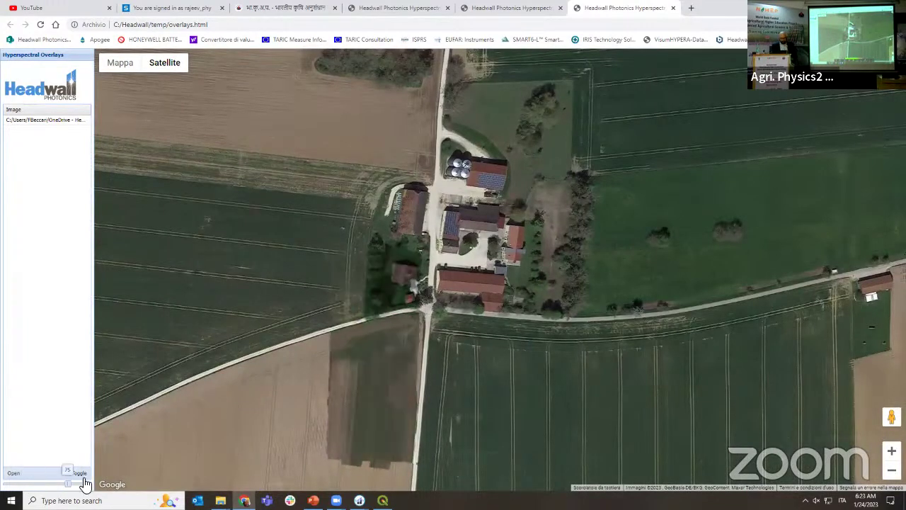
scroll(358, 326, up, 1)
scroll(457, 278, down, 1)
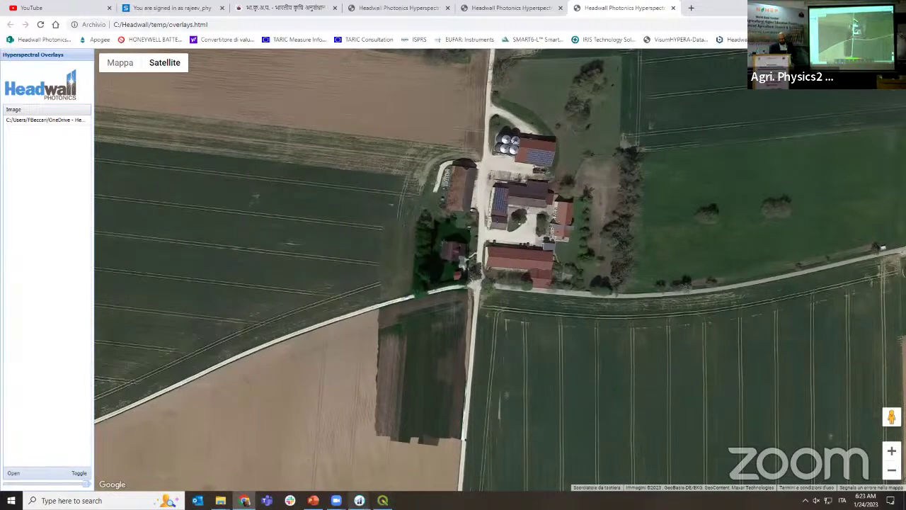
Switch from the browser back to the open SpectralView windows.
mouse_move(359, 500)
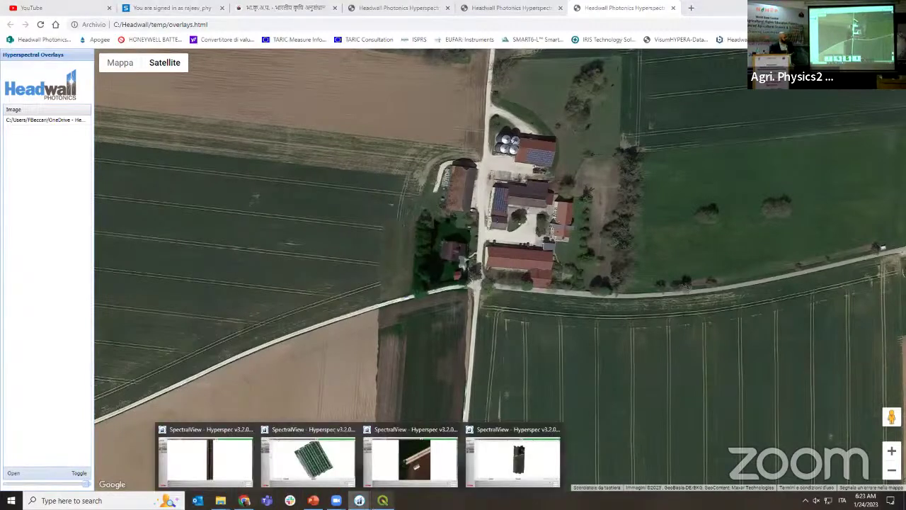